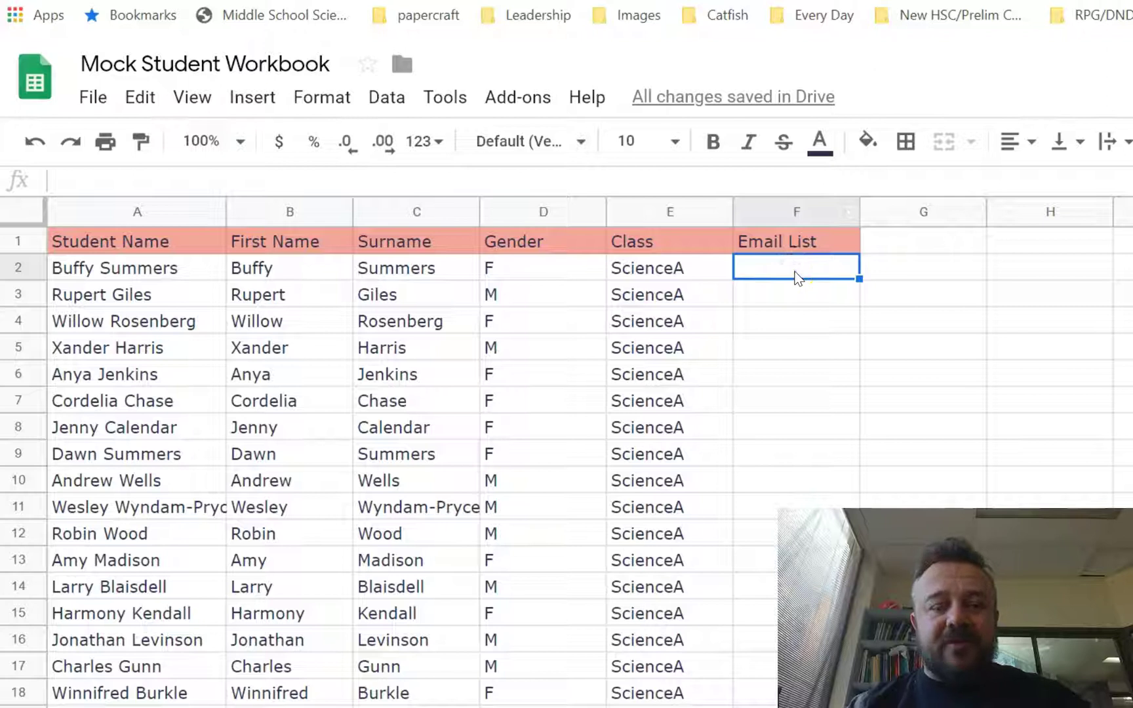
# Begin F2's formula as =CONCATENATE("23", switching the autocomplete choice from CONCAT to CONCATENATE
pyautogui.write('=con')
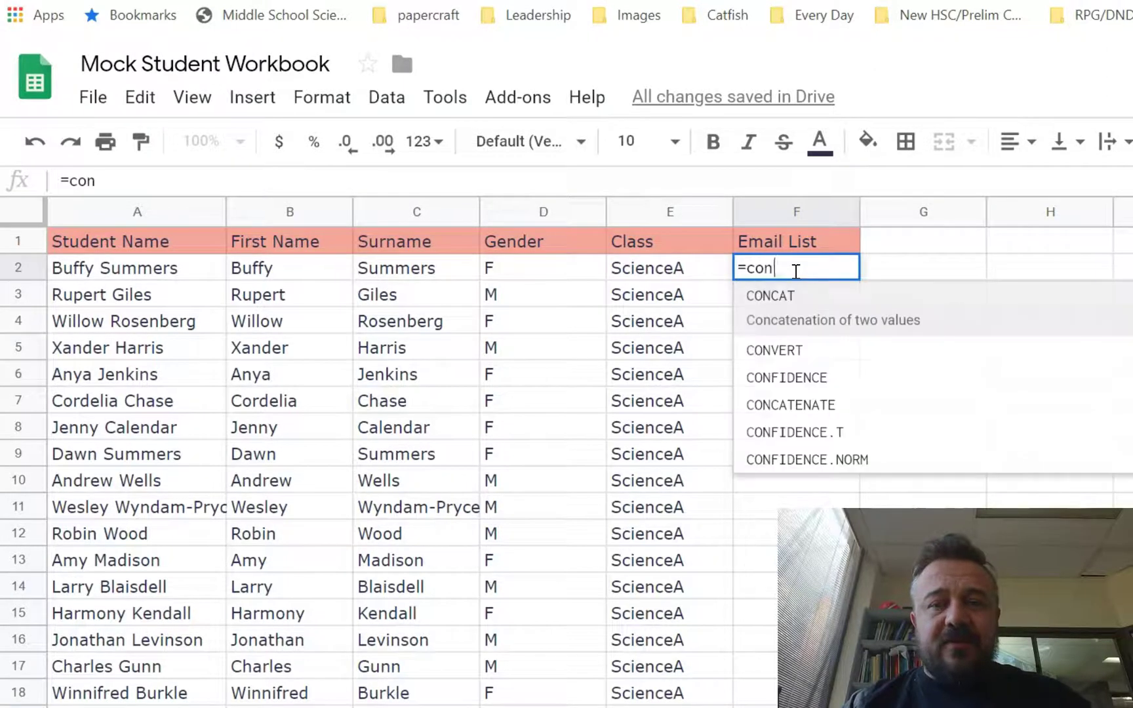
pyautogui.press('Tab')
pyautogui.press('Left')
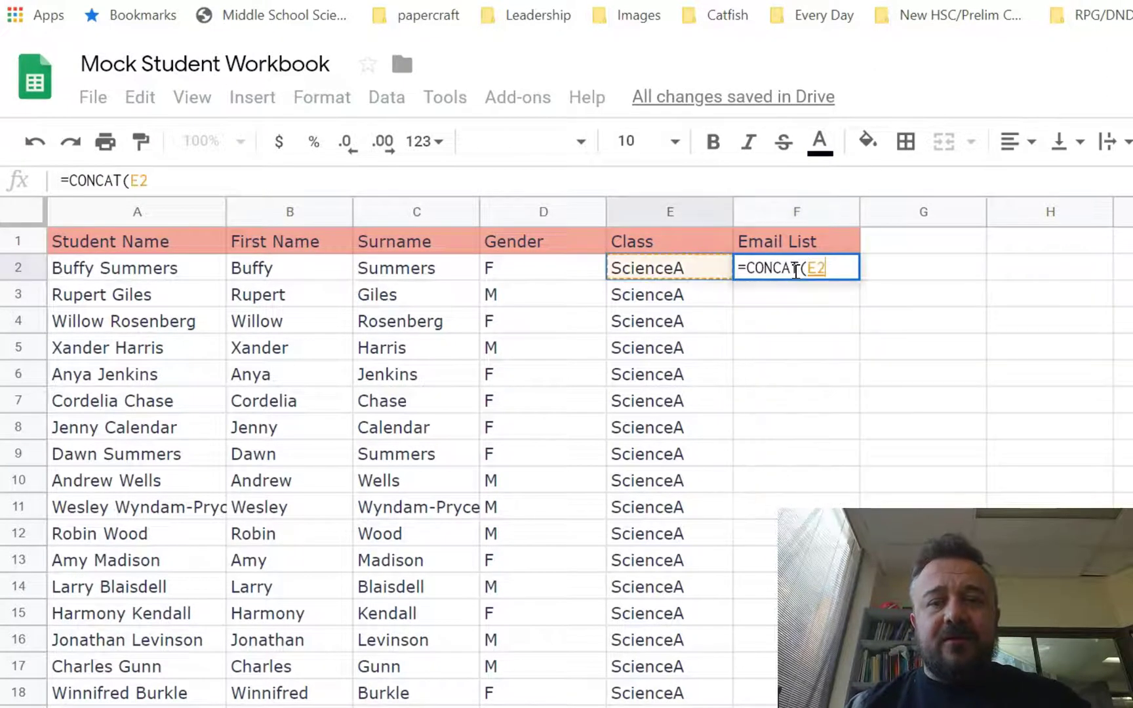
pyautogui.press('BackSpace')
pyautogui.press('BackSpace')
pyautogui.press('BackSpace')
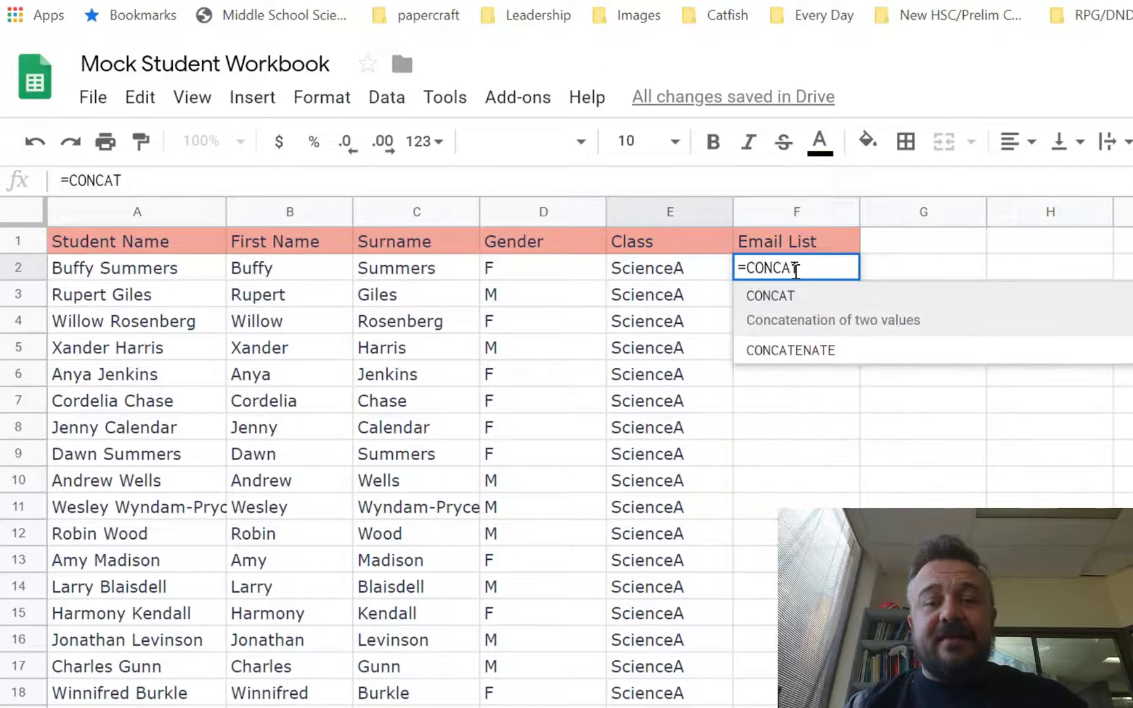
pyautogui.press('Down')
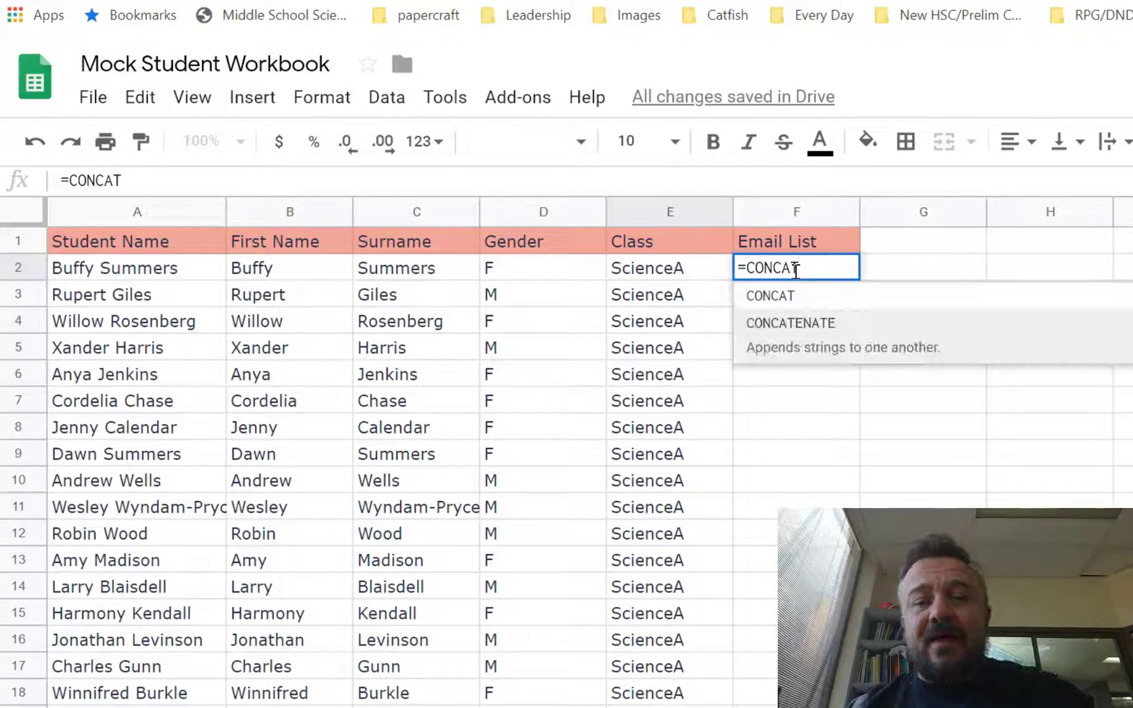
pyautogui.press('Tab')
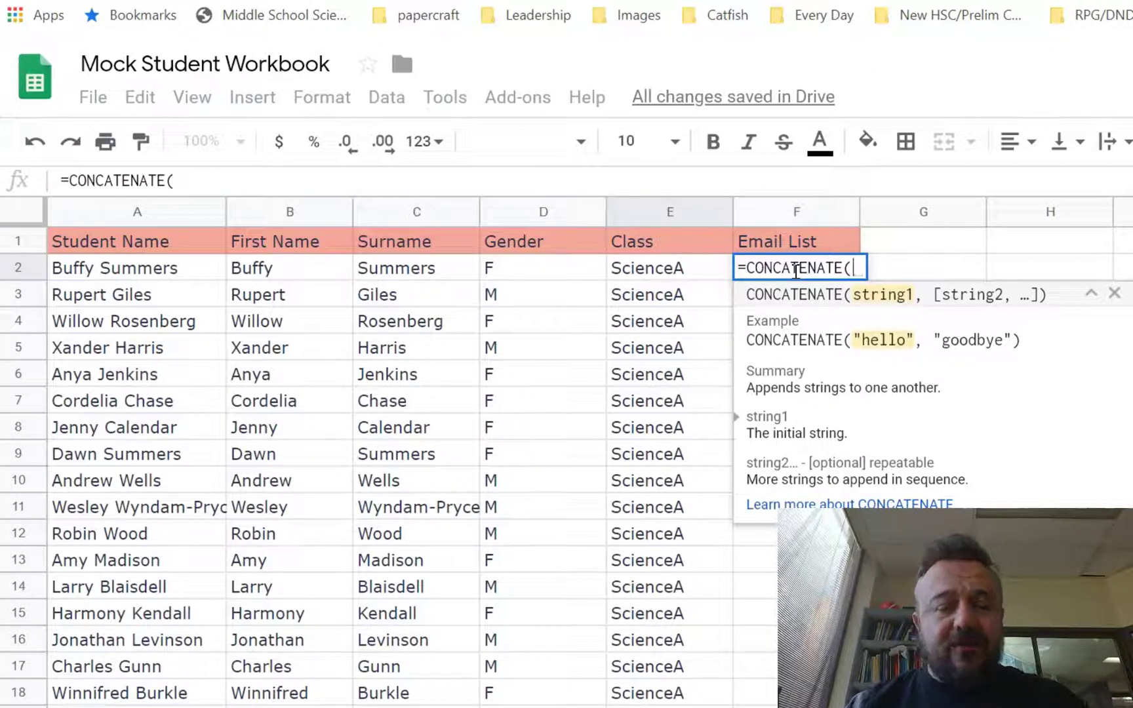
pyautogui.write('"23')
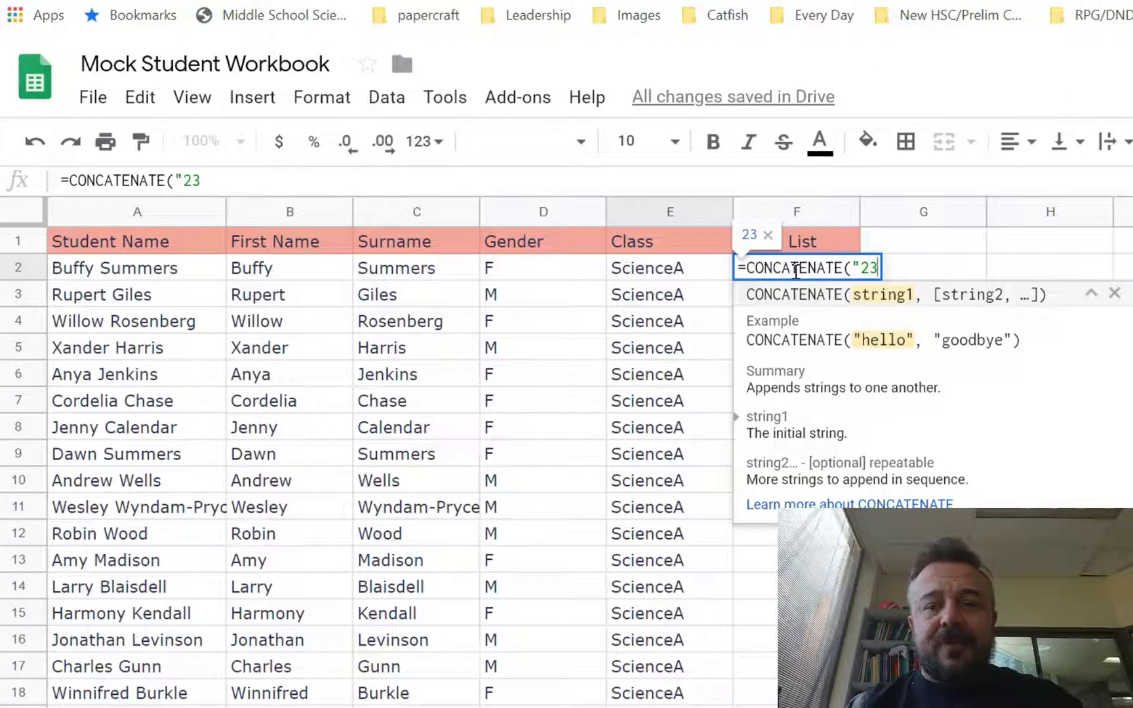
pyautogui.write('",')
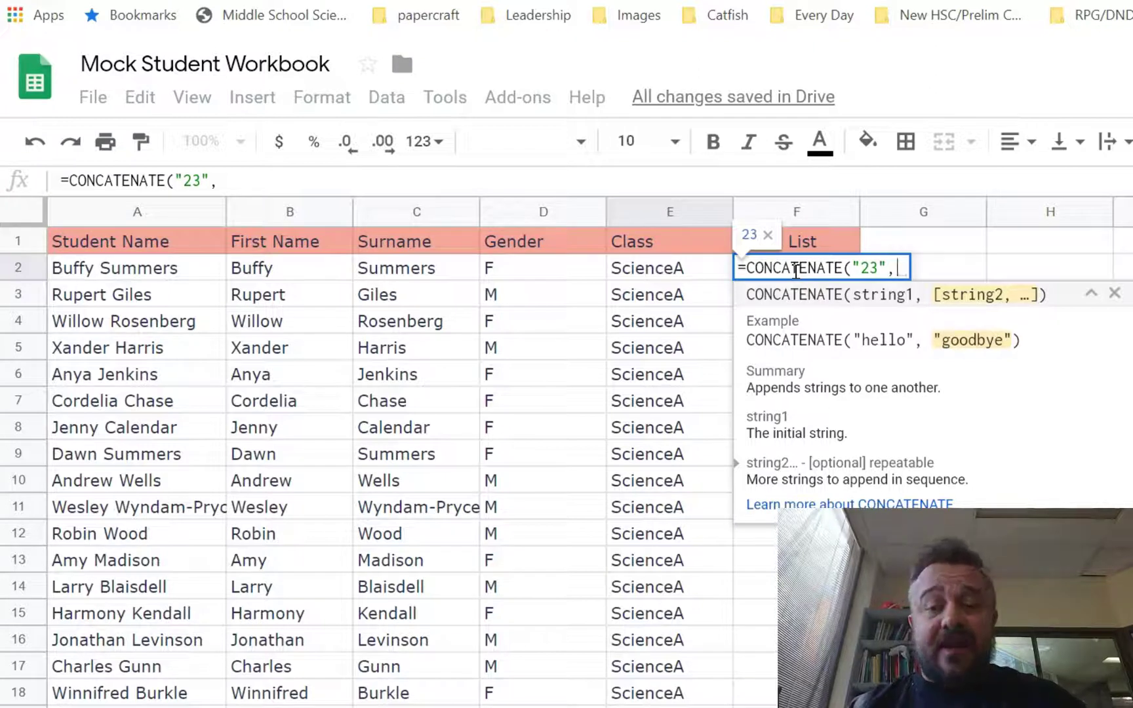
# Add TRIM(C2) for the surname after "23" and start a second TRIM piece
pyautogui.write('Tr')
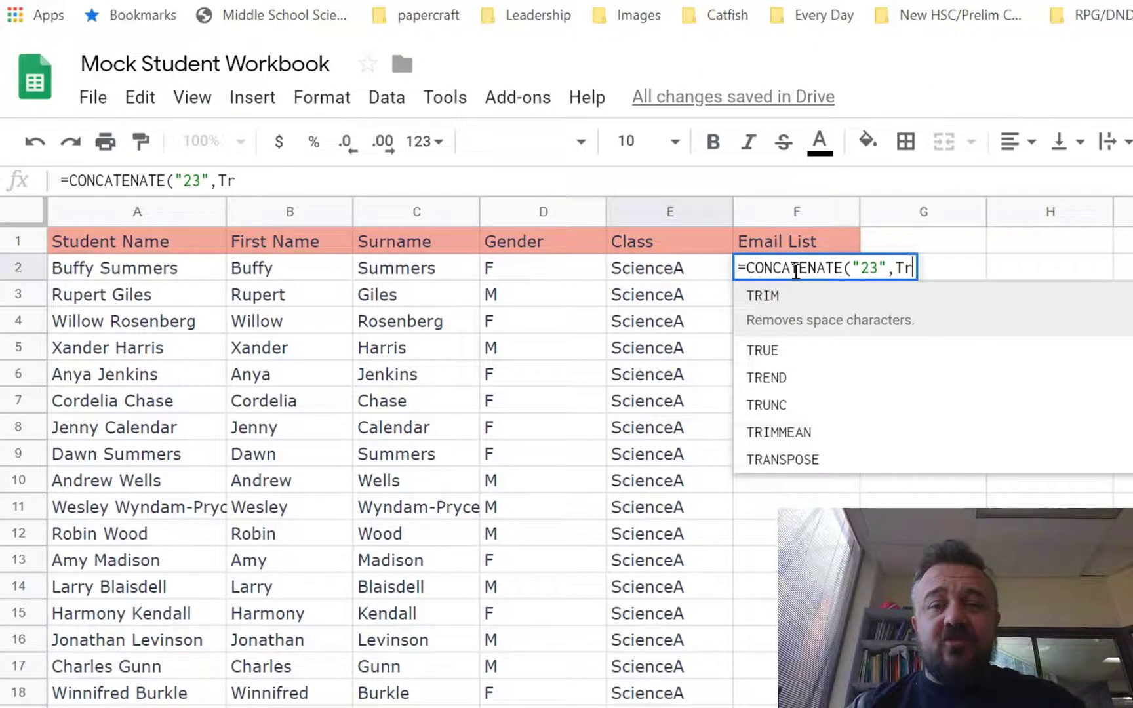
pyautogui.press('Tab')
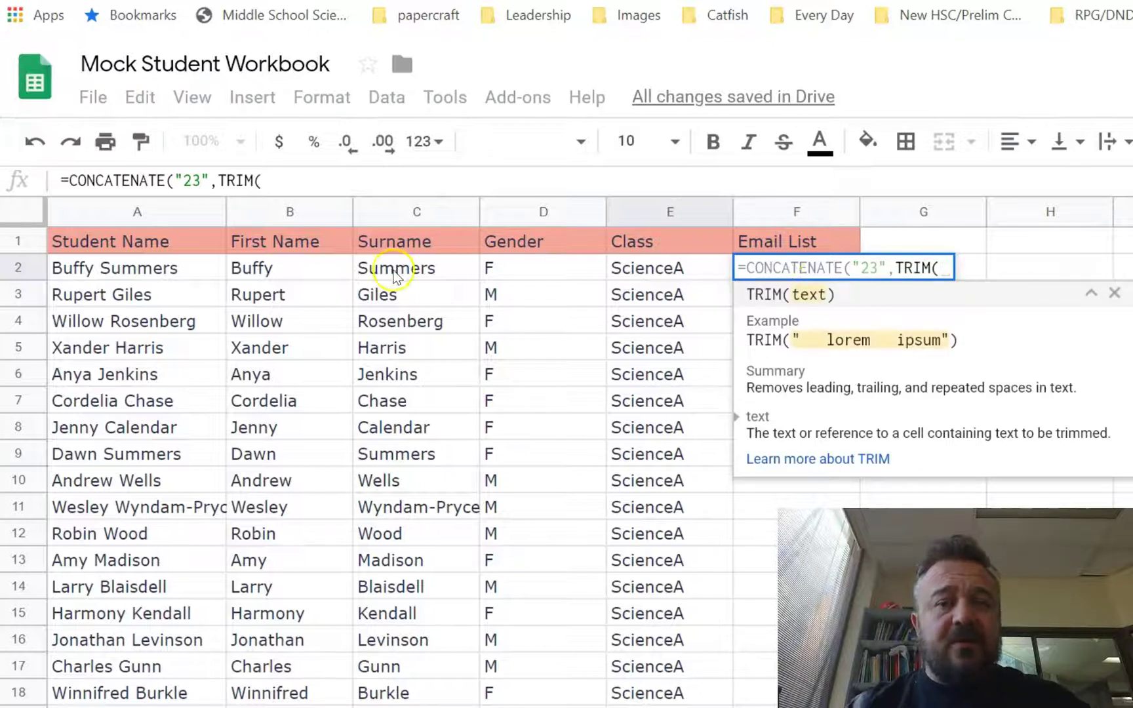
pyautogui.click(394, 274)
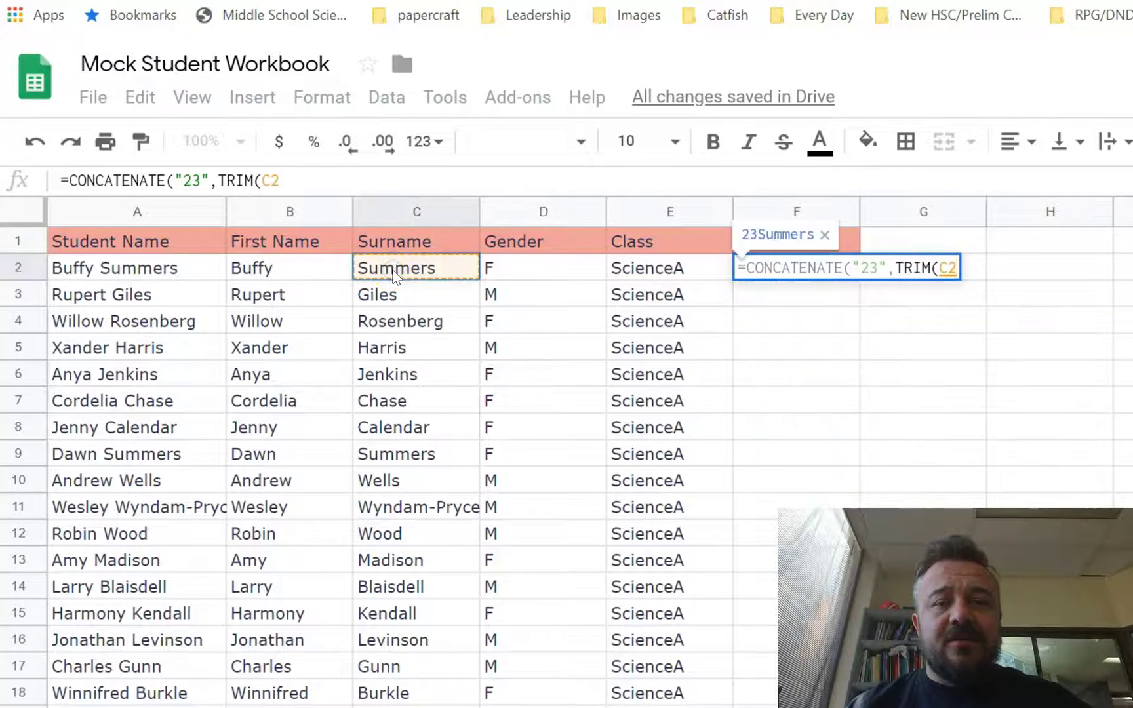
pyautogui.write(')')
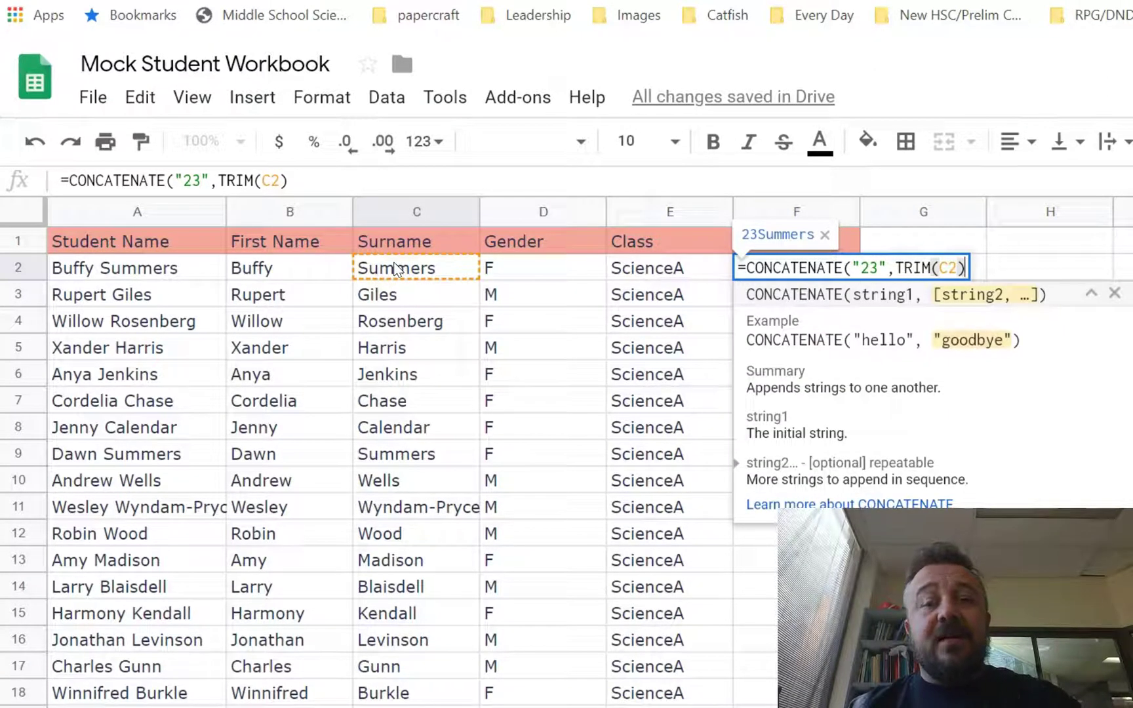
pyautogui.write(',')
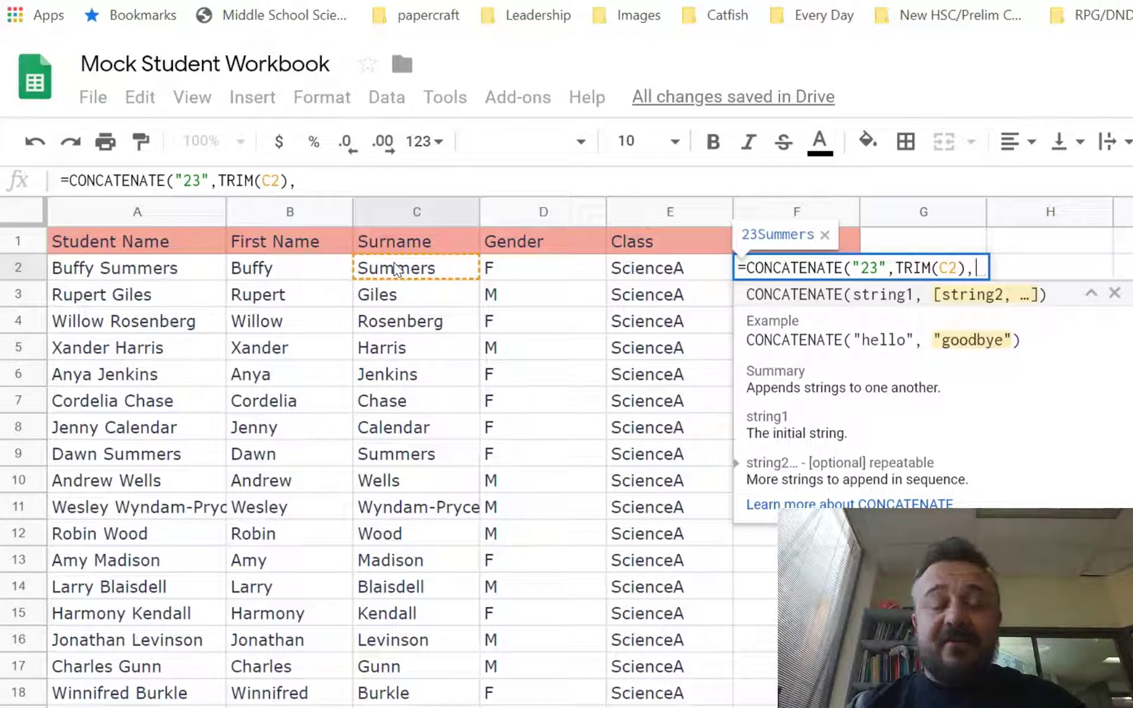
pyautogui.write('TRIM')
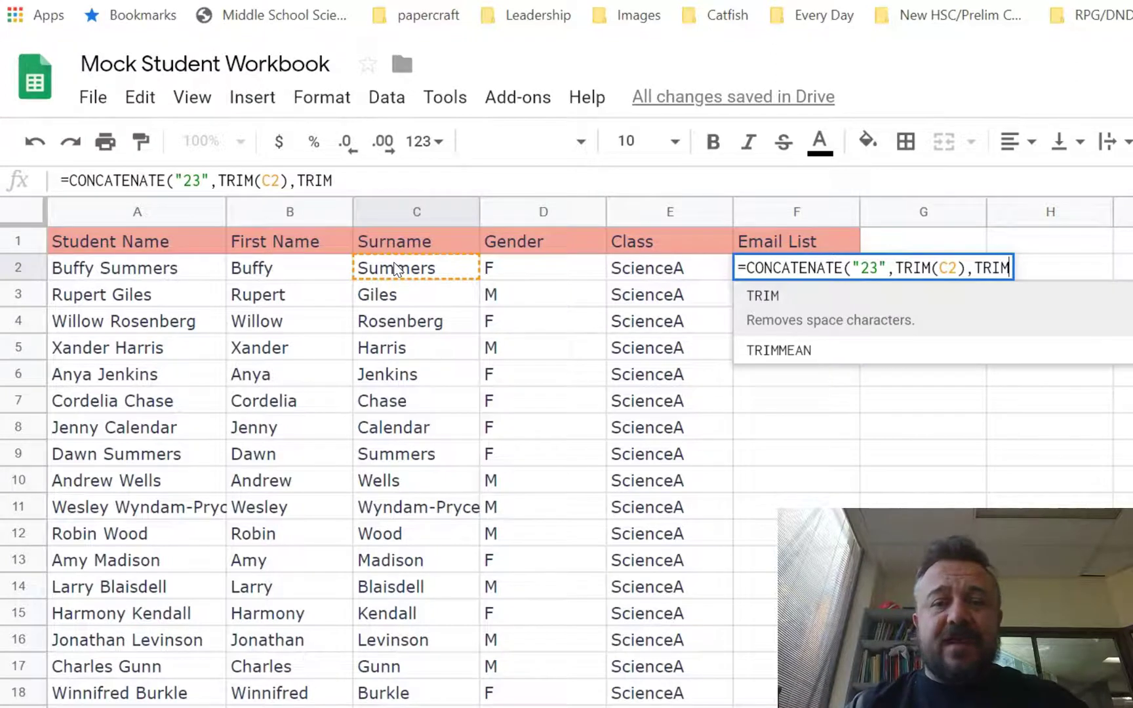
pyautogui.write('(')
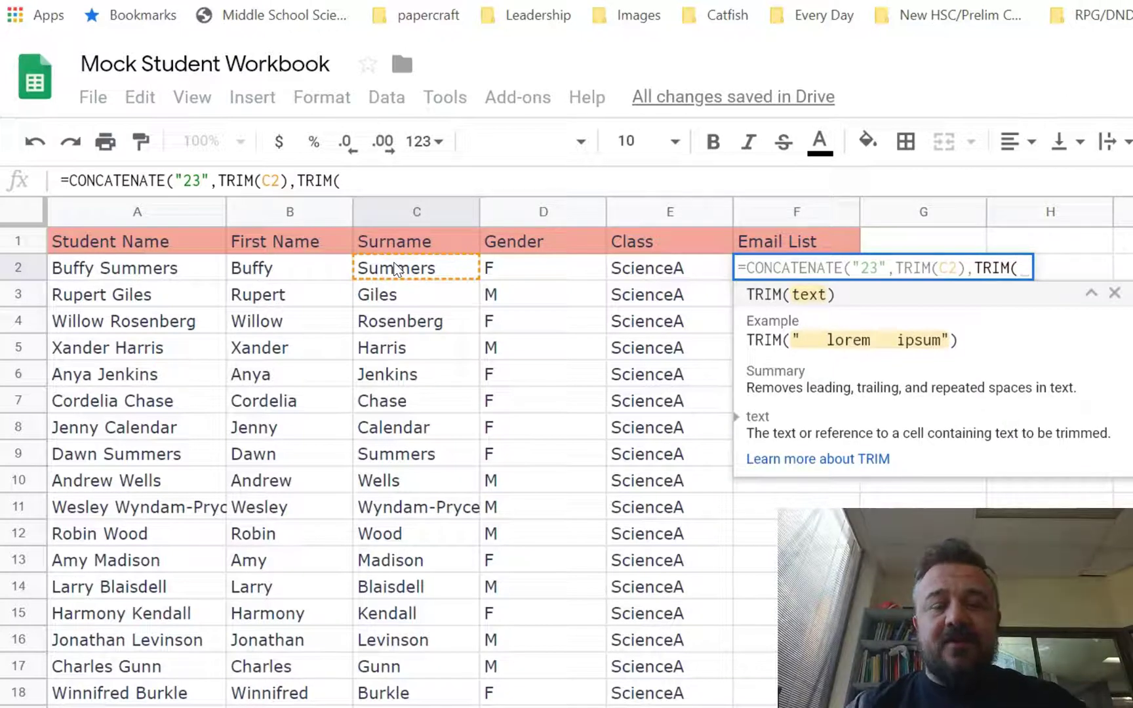
# Insert LEFT(B2,1) inside the second TRIM to take the first-name initial
pyautogui.write('le')
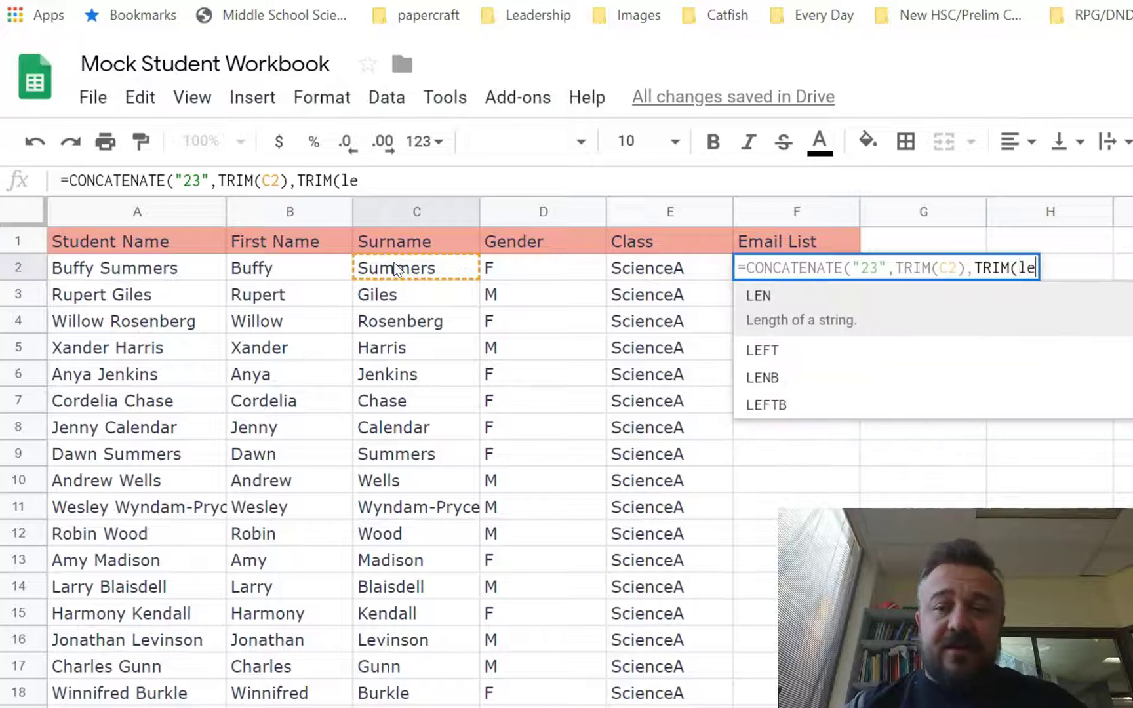
pyautogui.press('Down')
pyautogui.press('Tab')
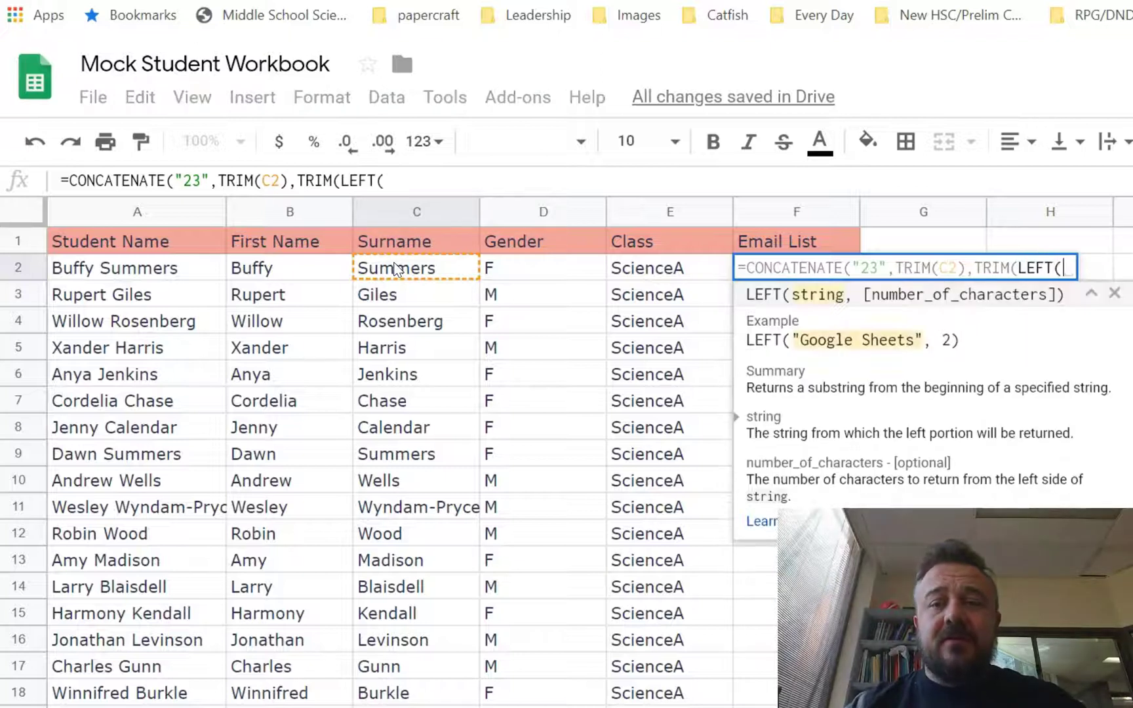
pyautogui.click(278, 270)
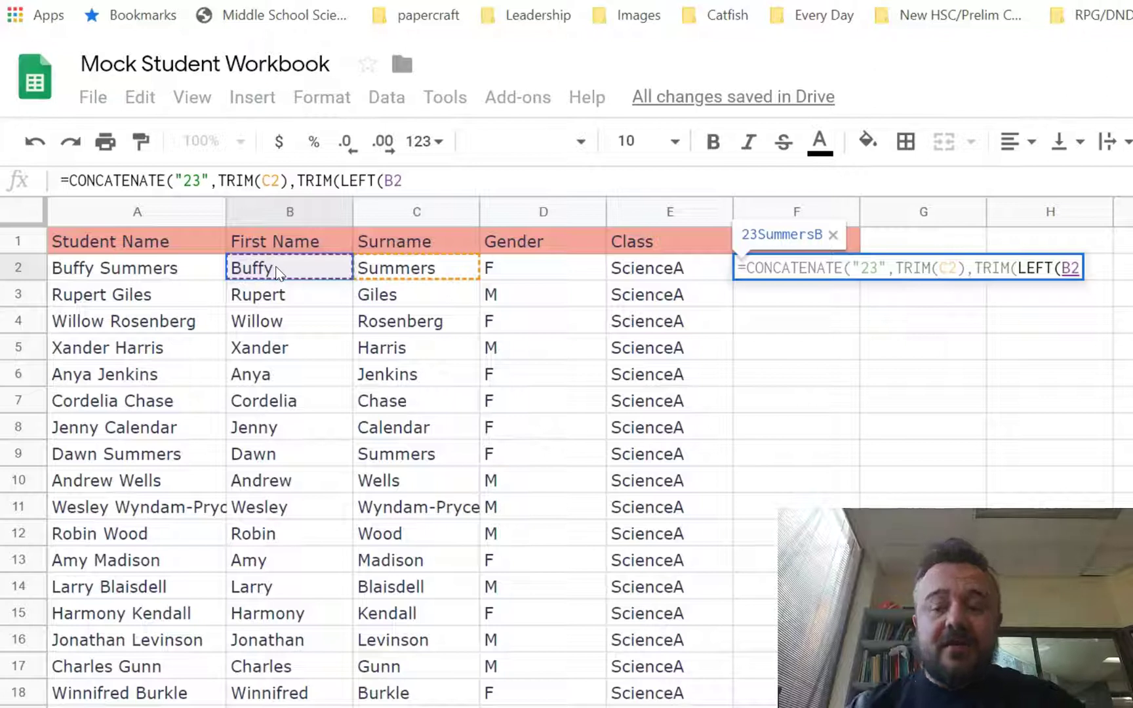
pyautogui.write(',1')
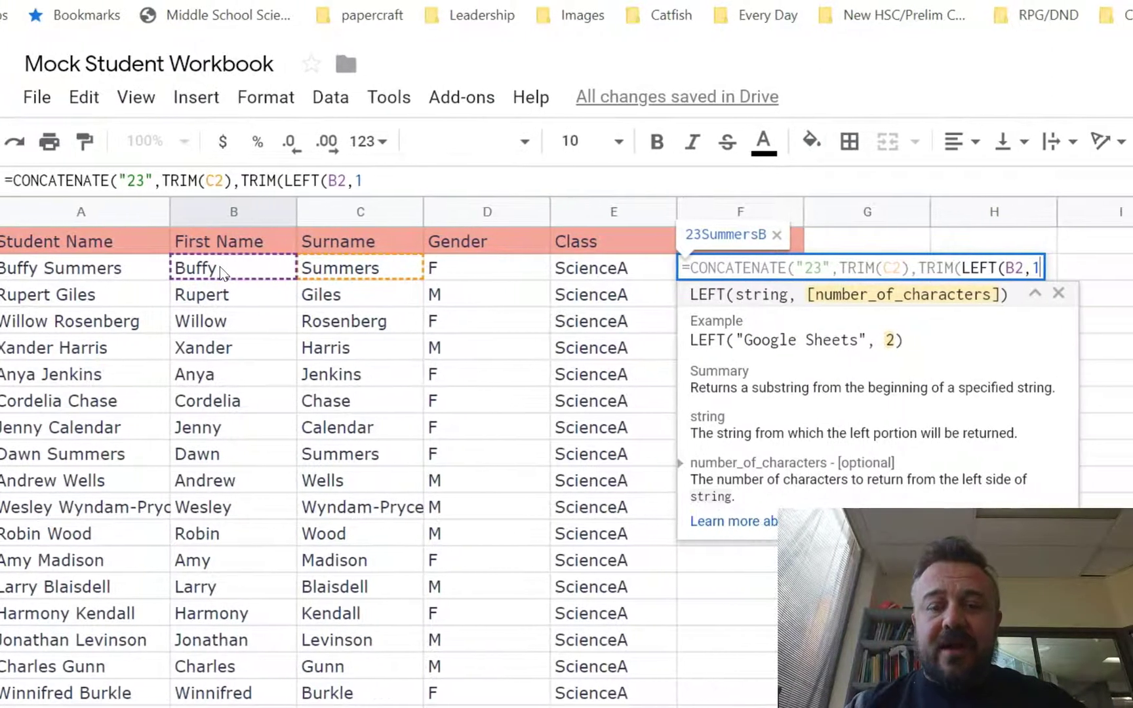
pyautogui.write(')')
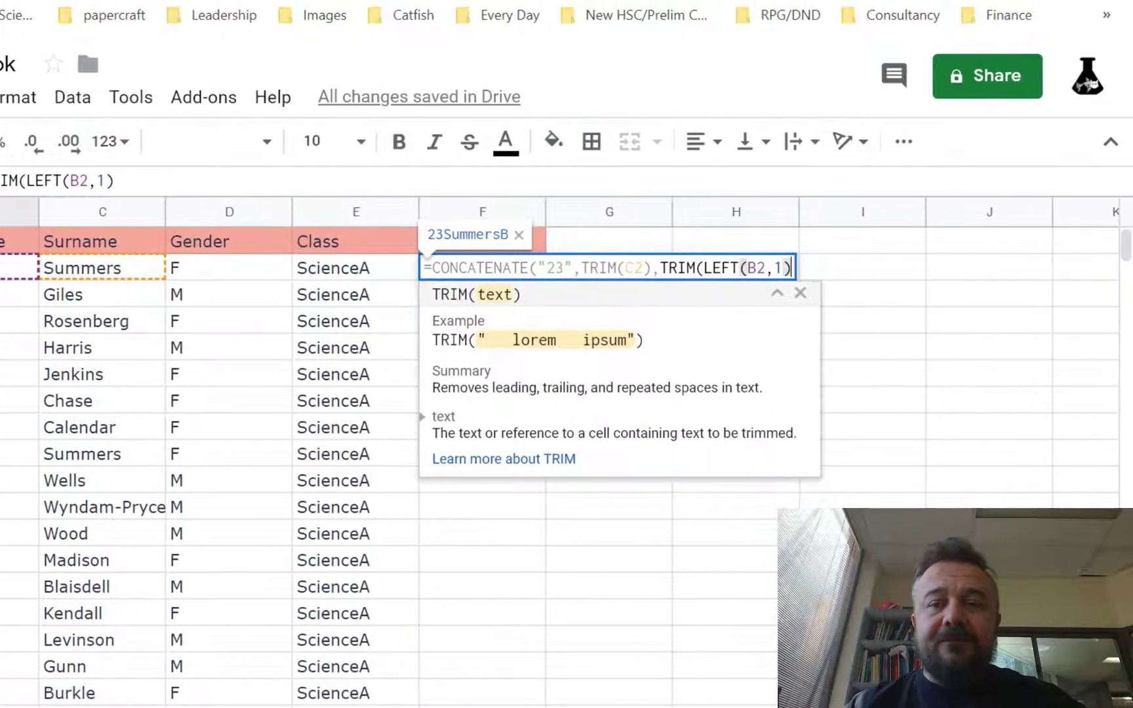
pyautogui.write(')')
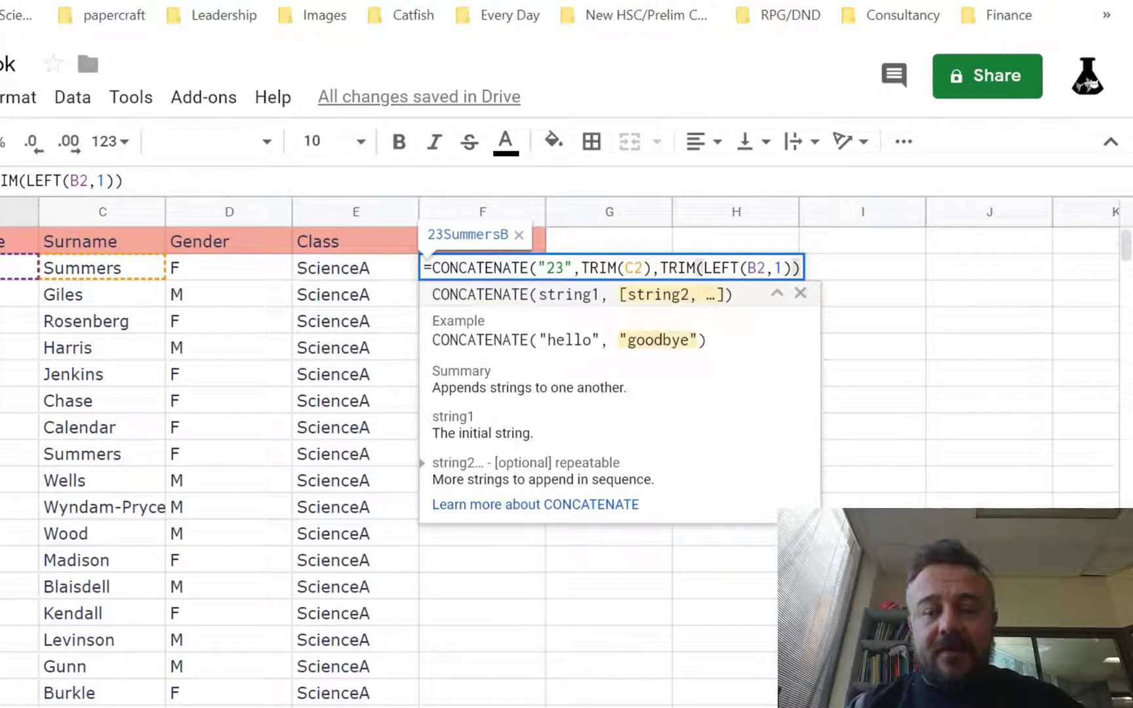
pyautogui.write(',')
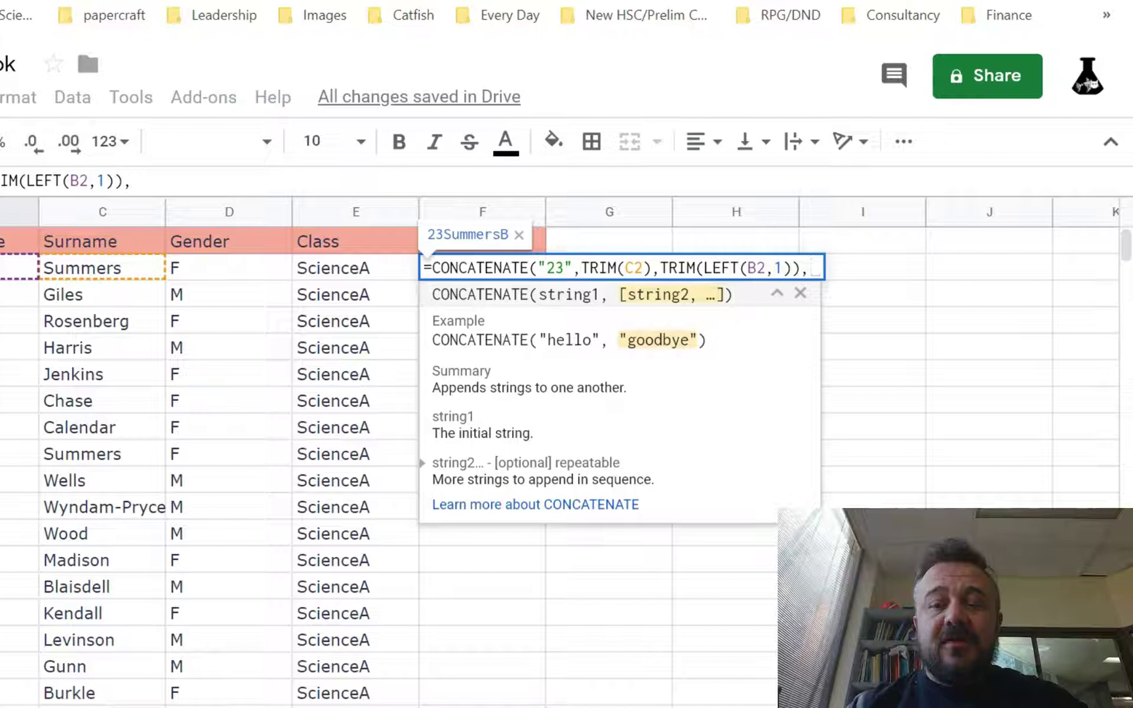
pyautogui.write('"')
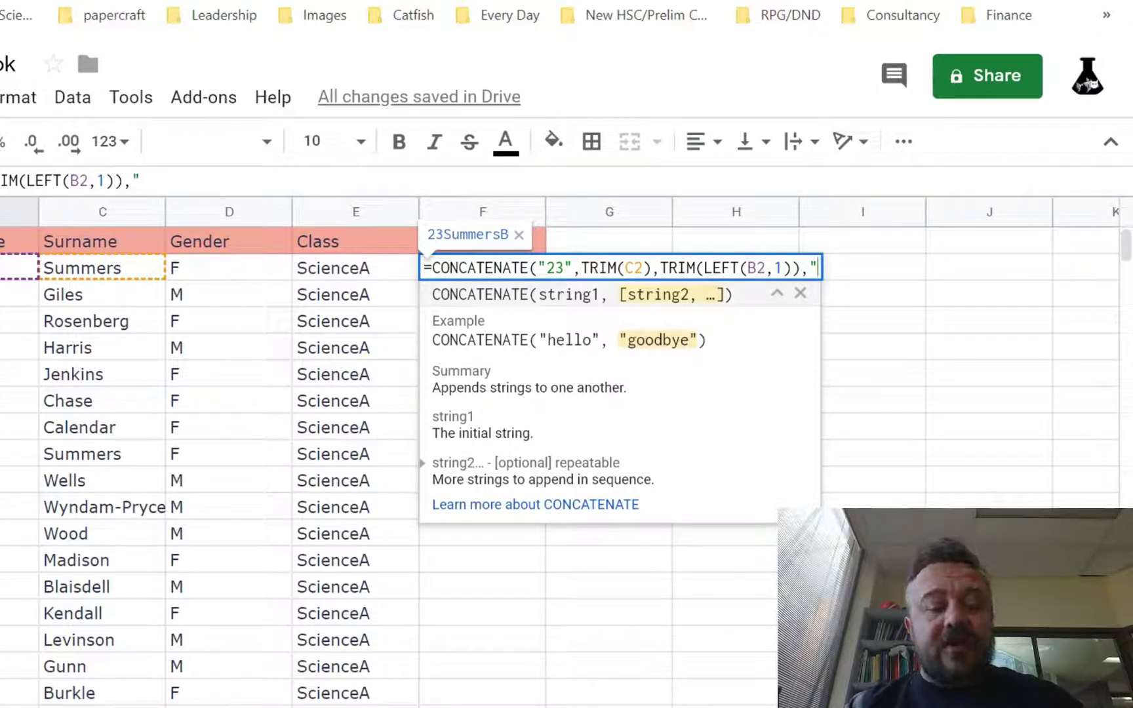
pyautogui.write('@st')
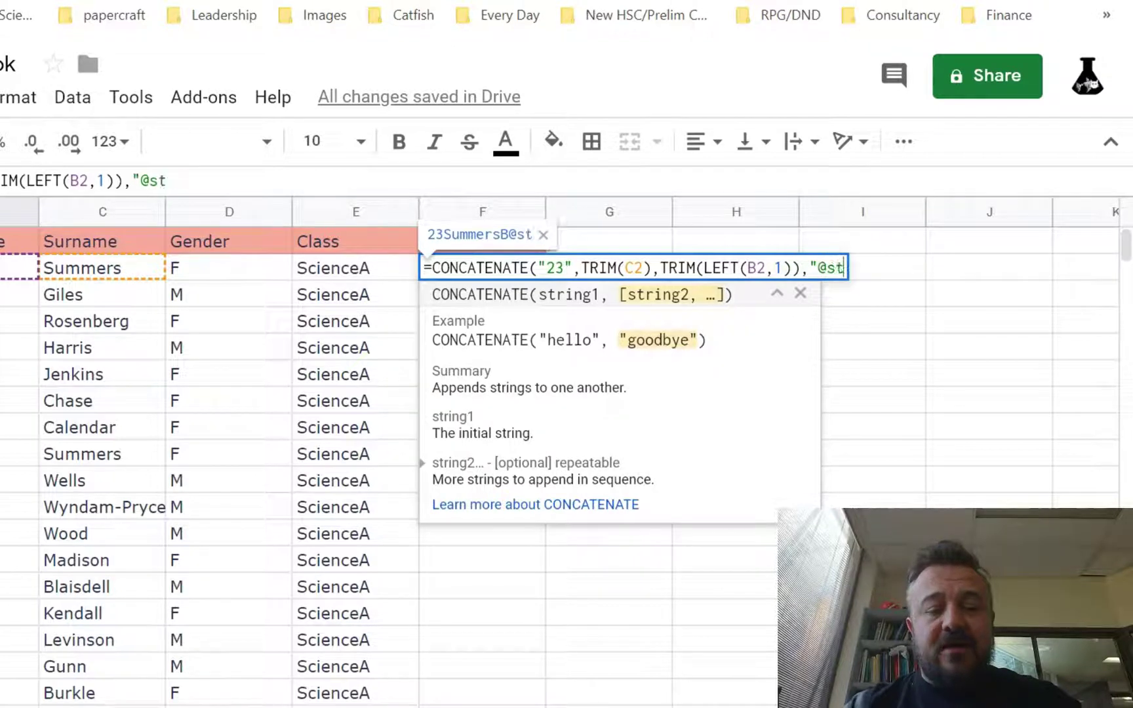
pyautogui.write('udent.sch')
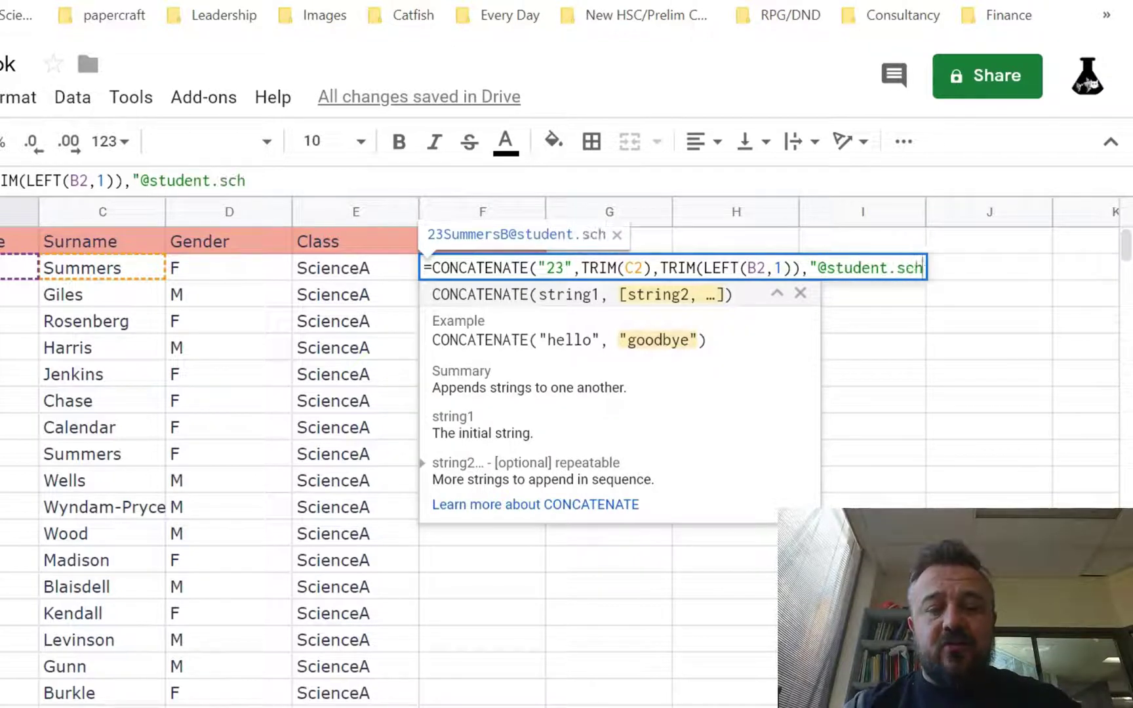
pyautogui.write('ool.edu')
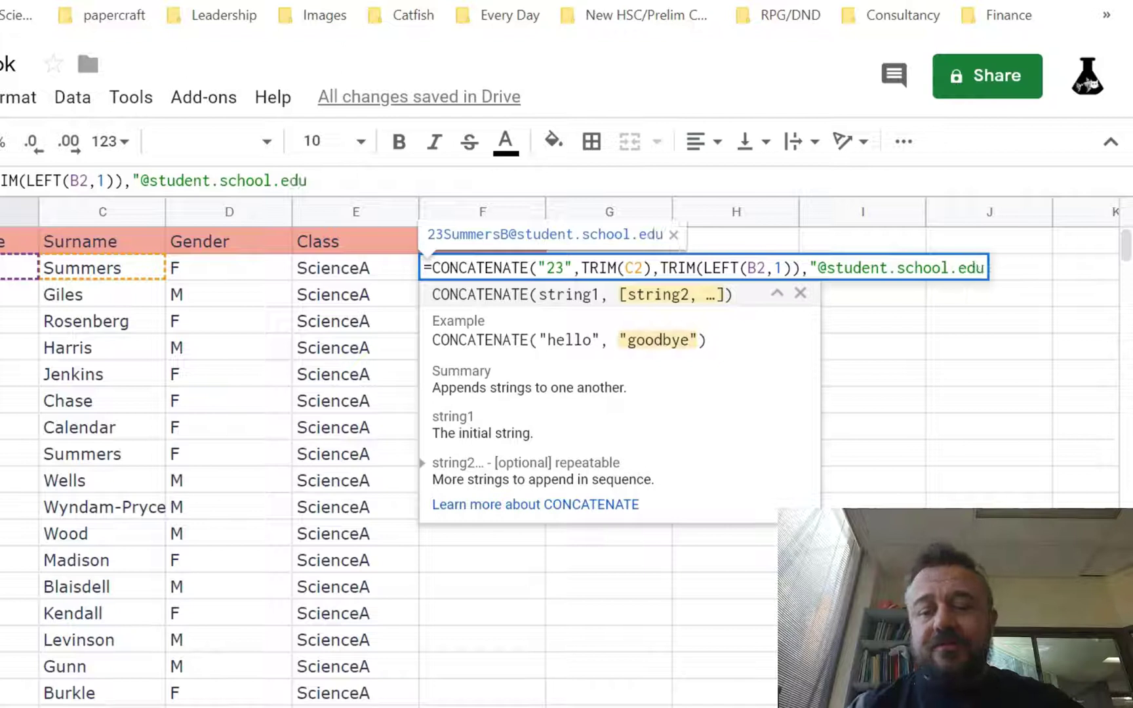
pyautogui.write('")')
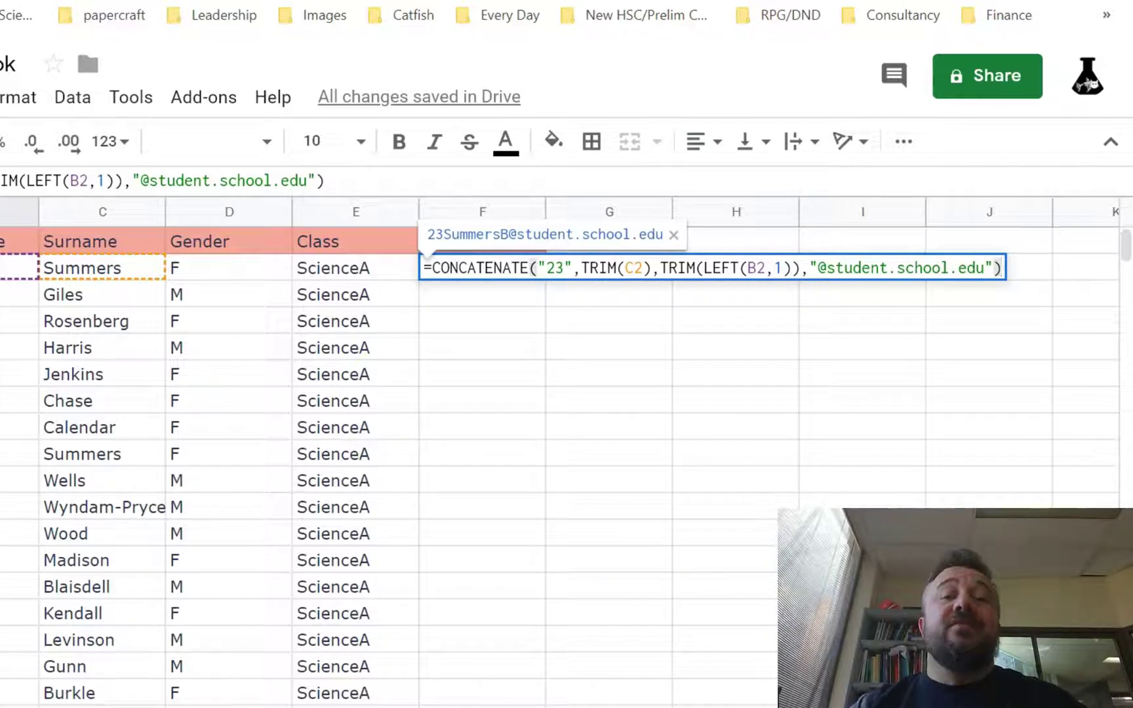
pyautogui.press('Return')
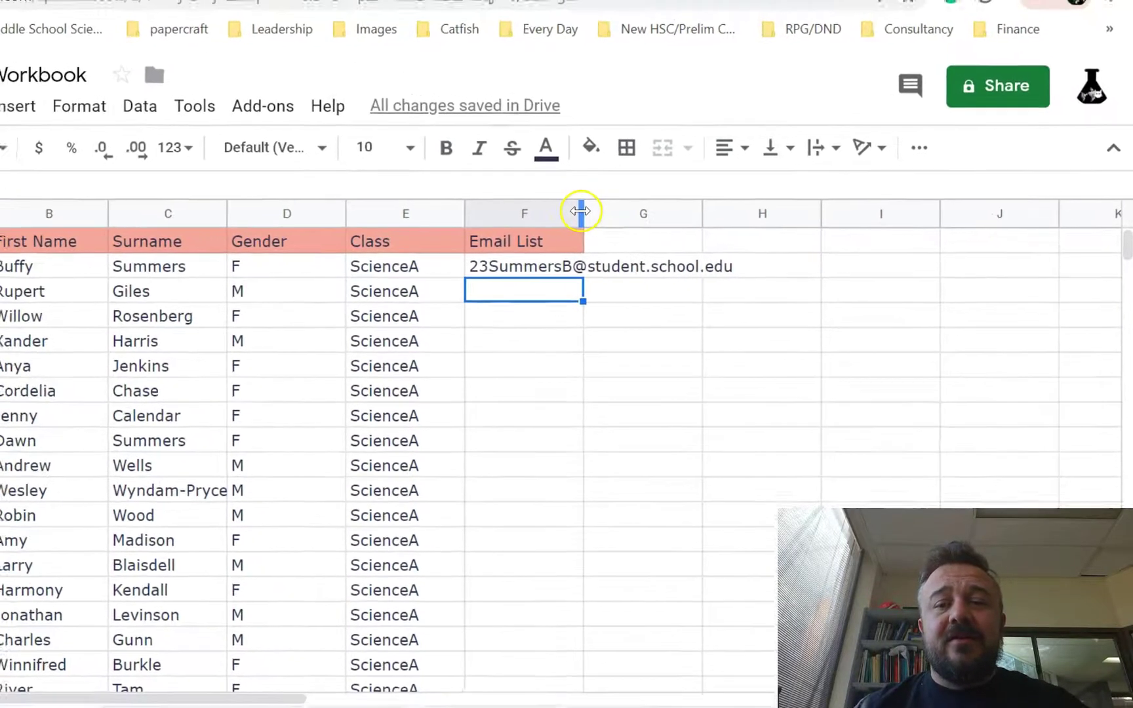
# Fill F2's email formula down all student rows and auto-fit column F to the longest address
pyautogui.moveTo(580, 210); pyautogui.dragTo(737, 213)
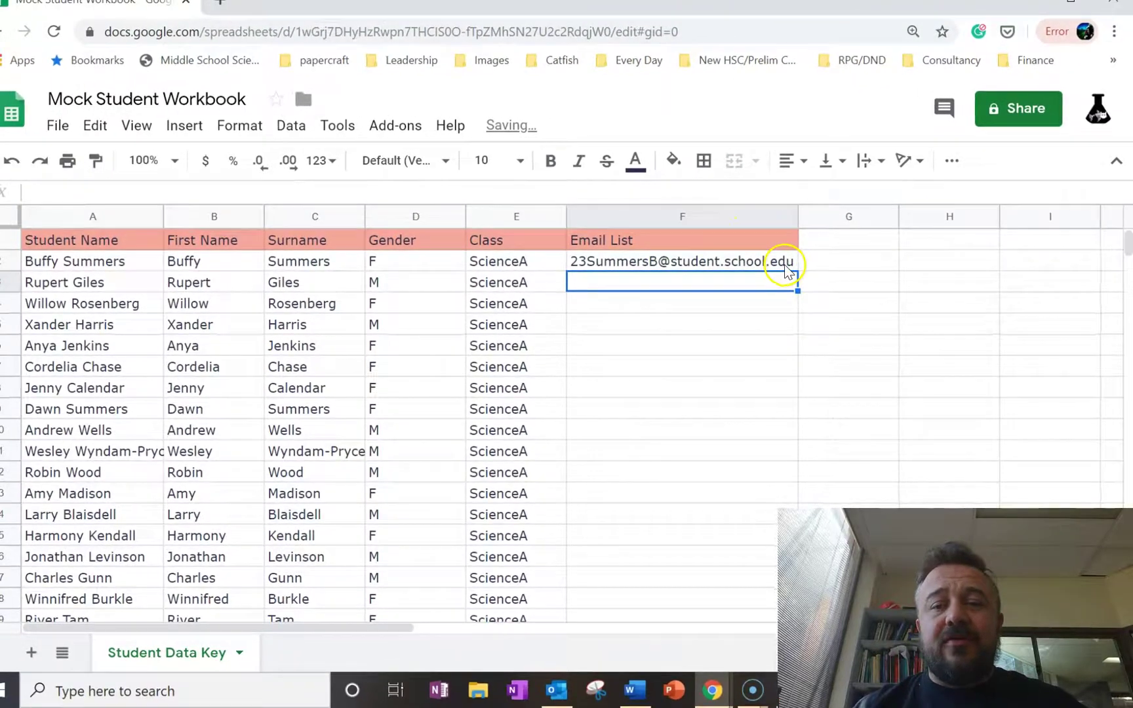
pyautogui.click(785, 265)
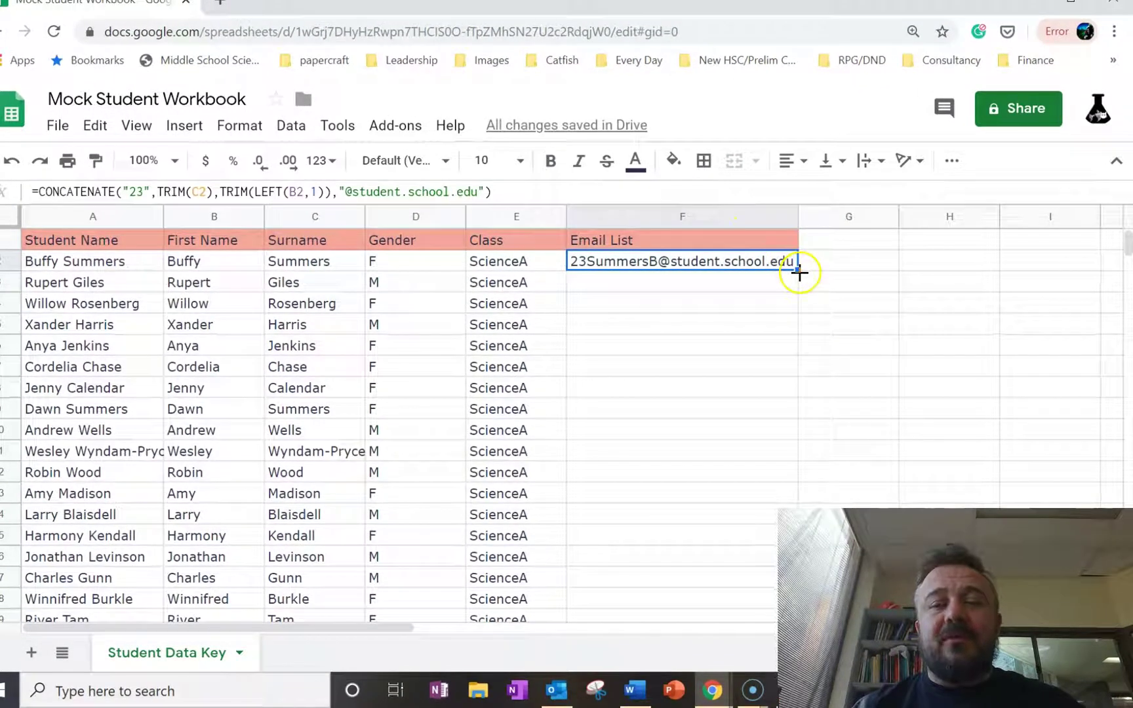
pyautogui.doubleClick(798, 269)
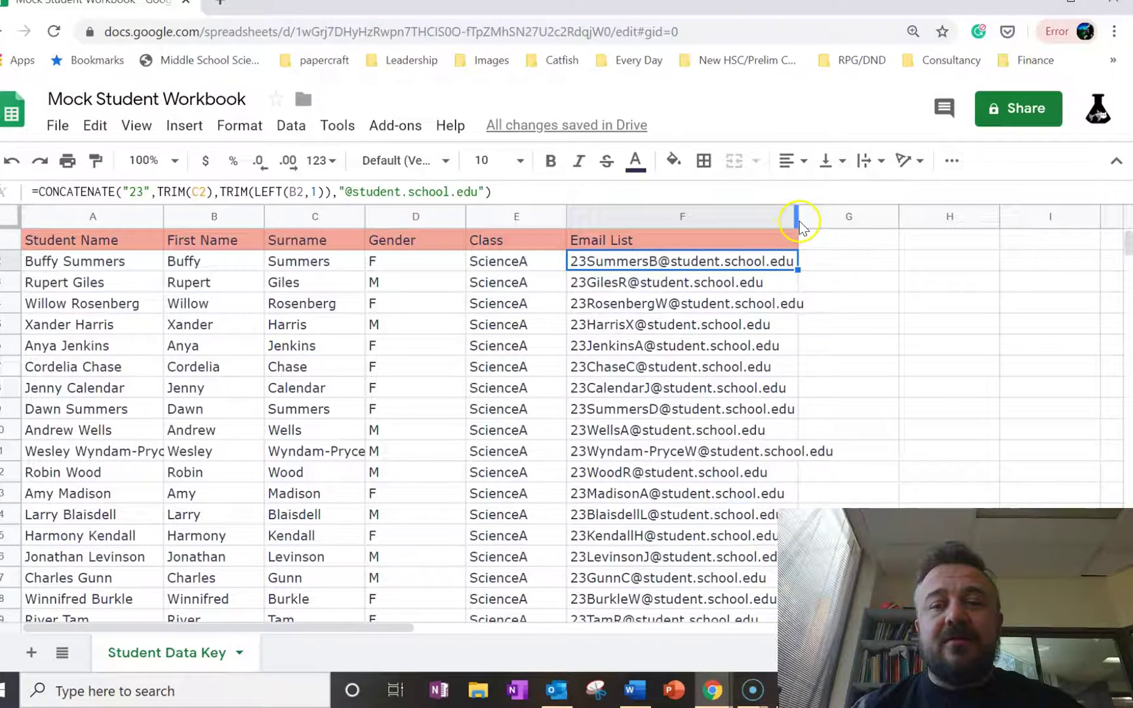
pyautogui.doubleClick(797, 218)
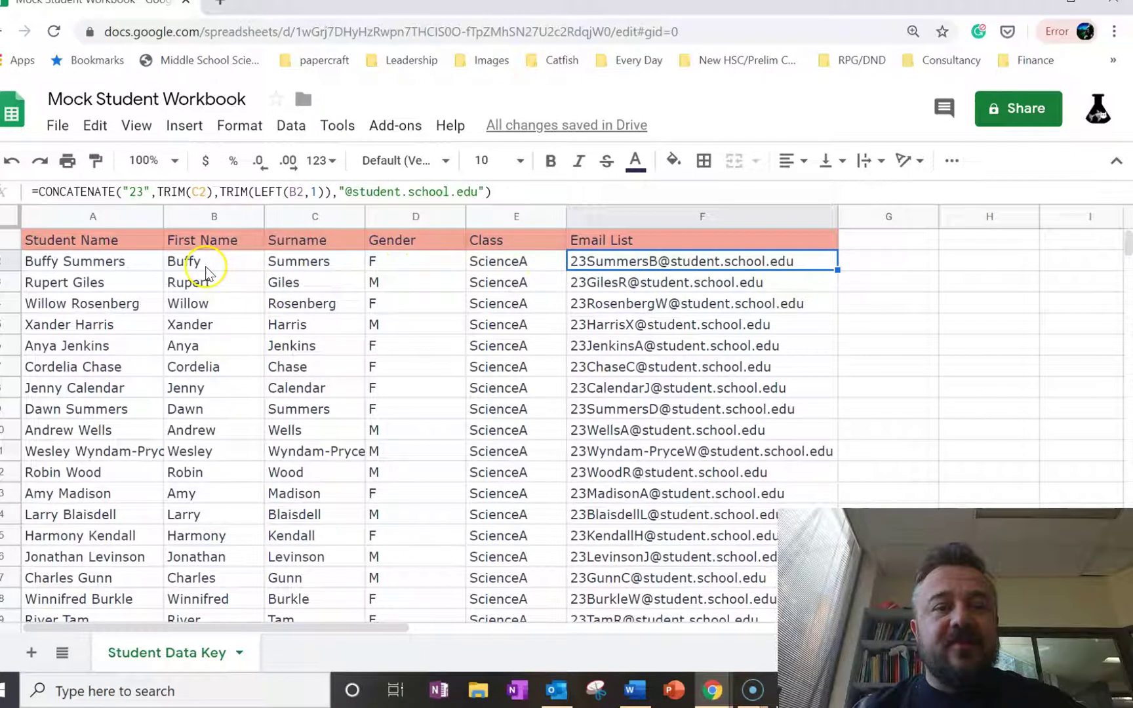
pyautogui.click(185, 261)
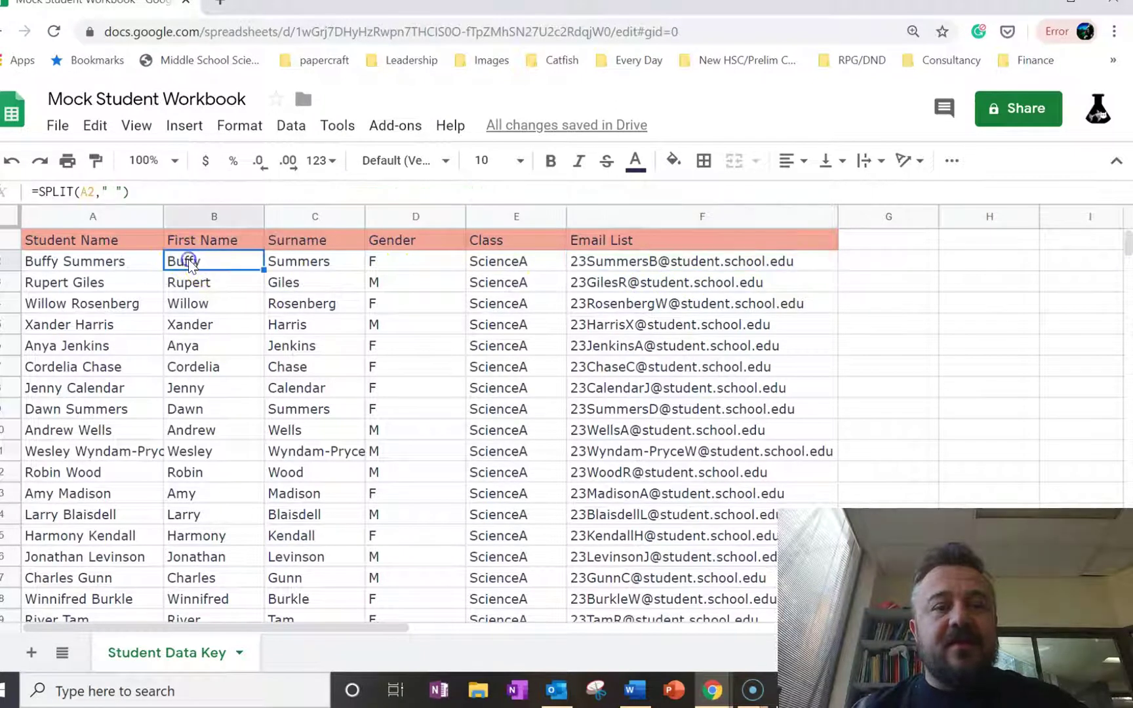
pyautogui.click(113, 261)
pyautogui.click(156, 195)
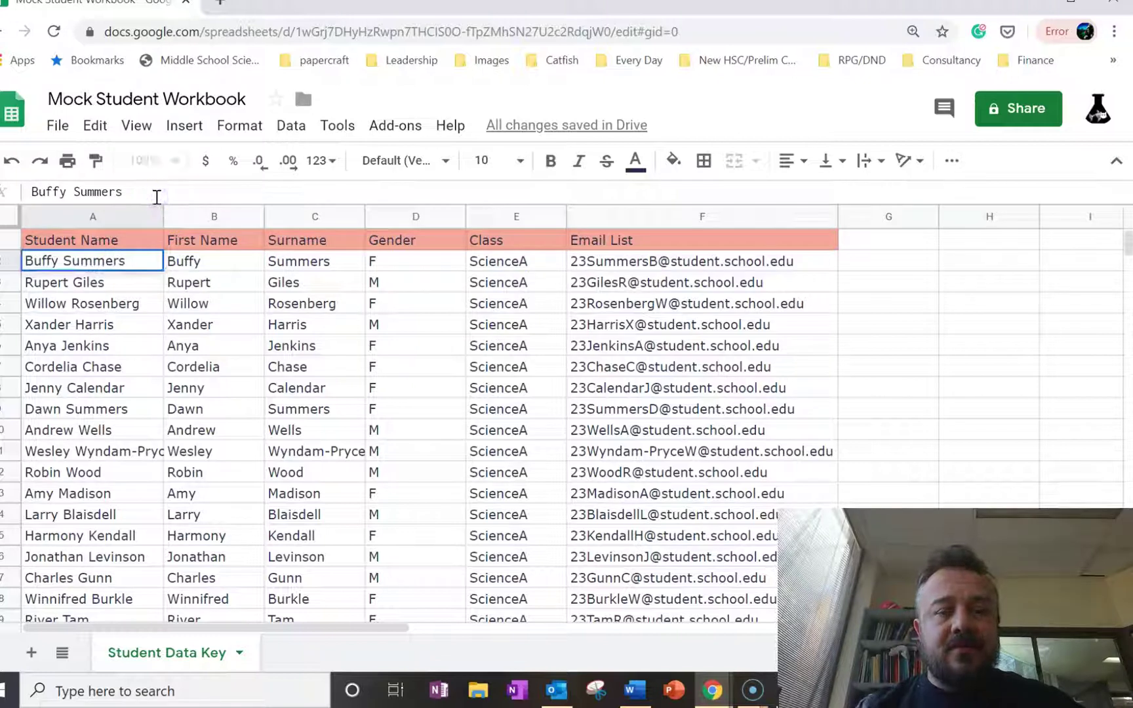
pyautogui.press('Return')
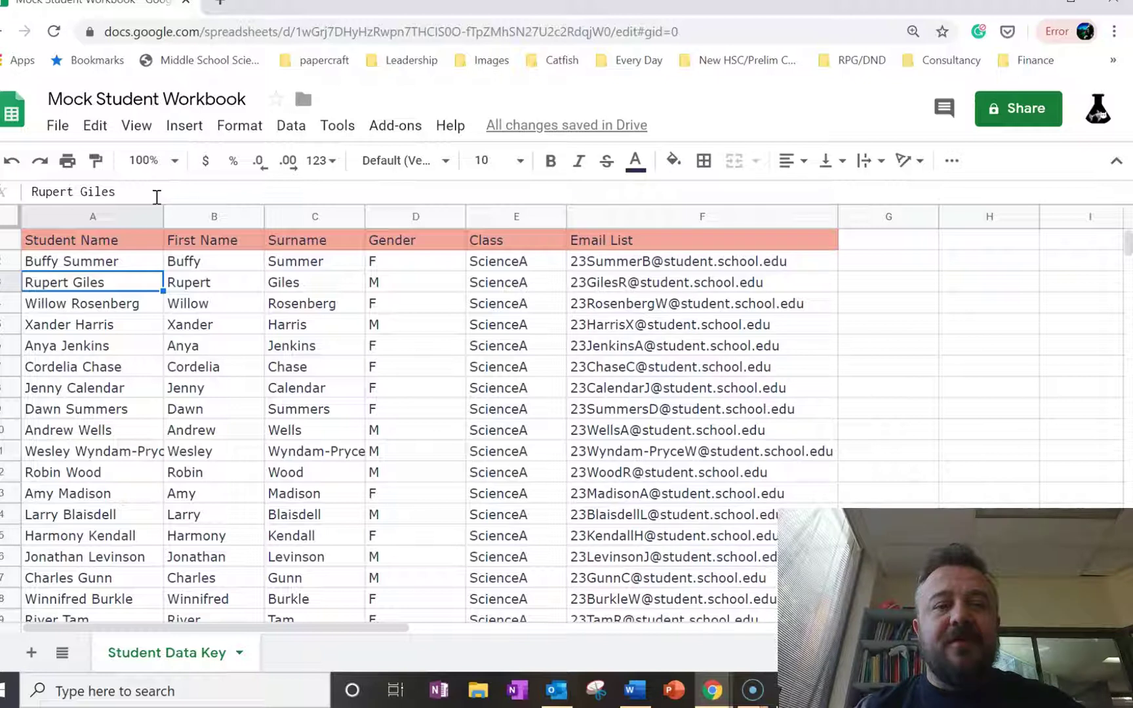
pyautogui.press('Up')
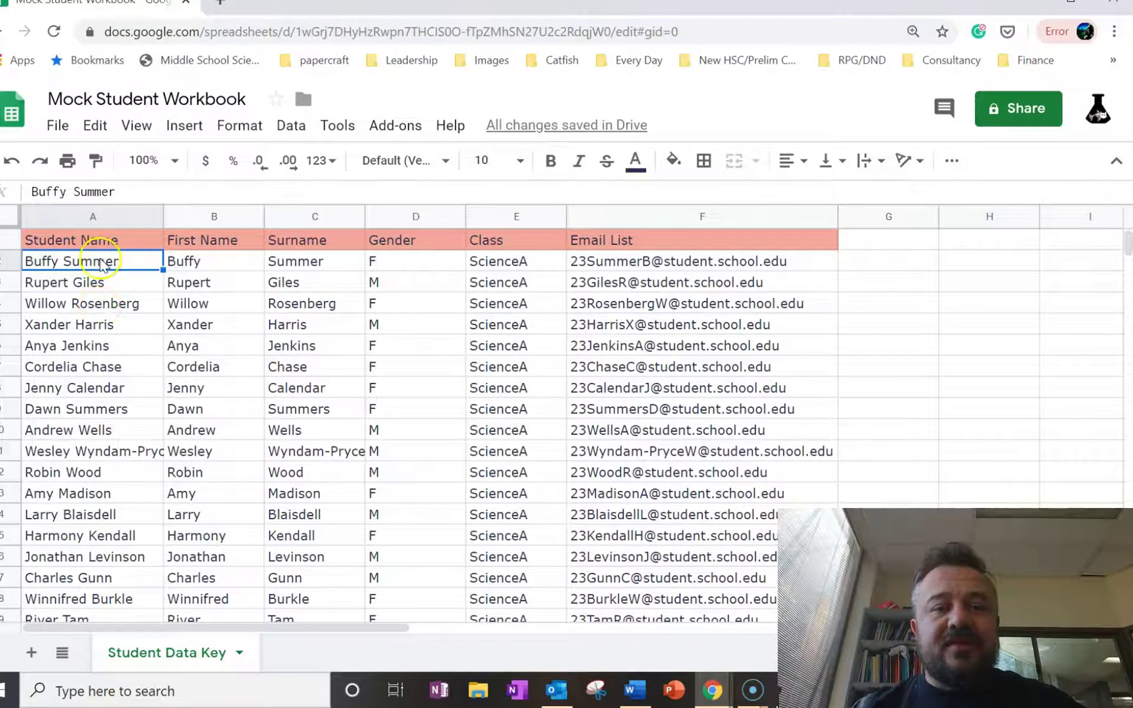
pyautogui.click(115, 190)
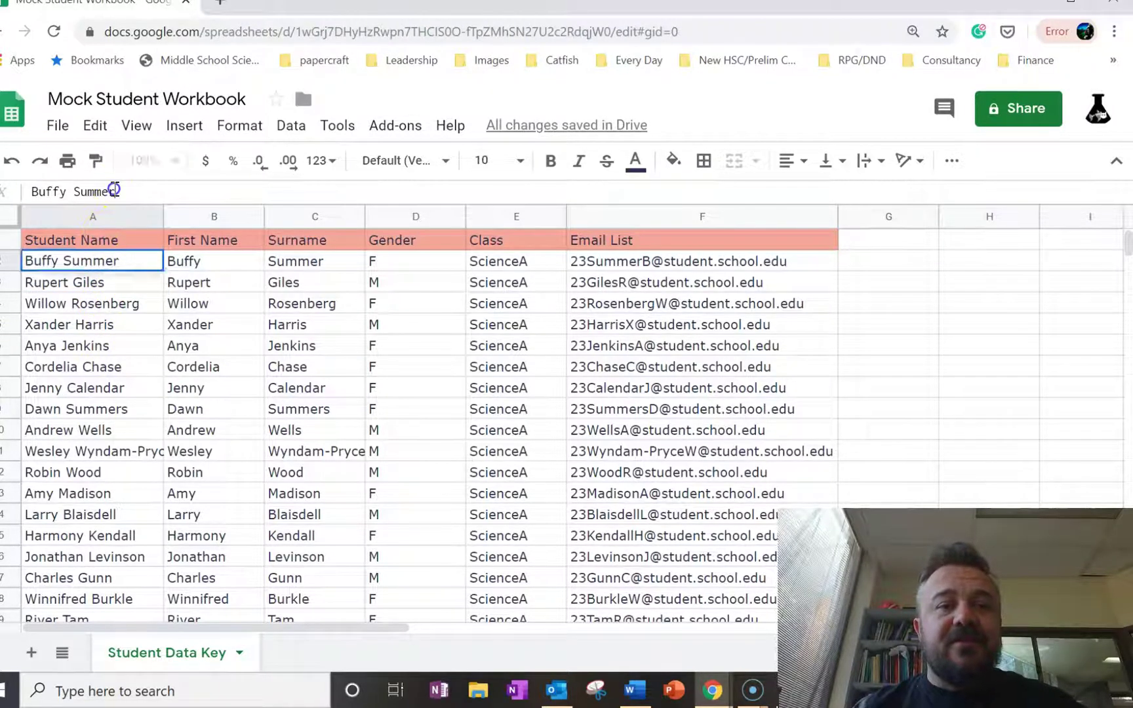
pyautogui.write('s')
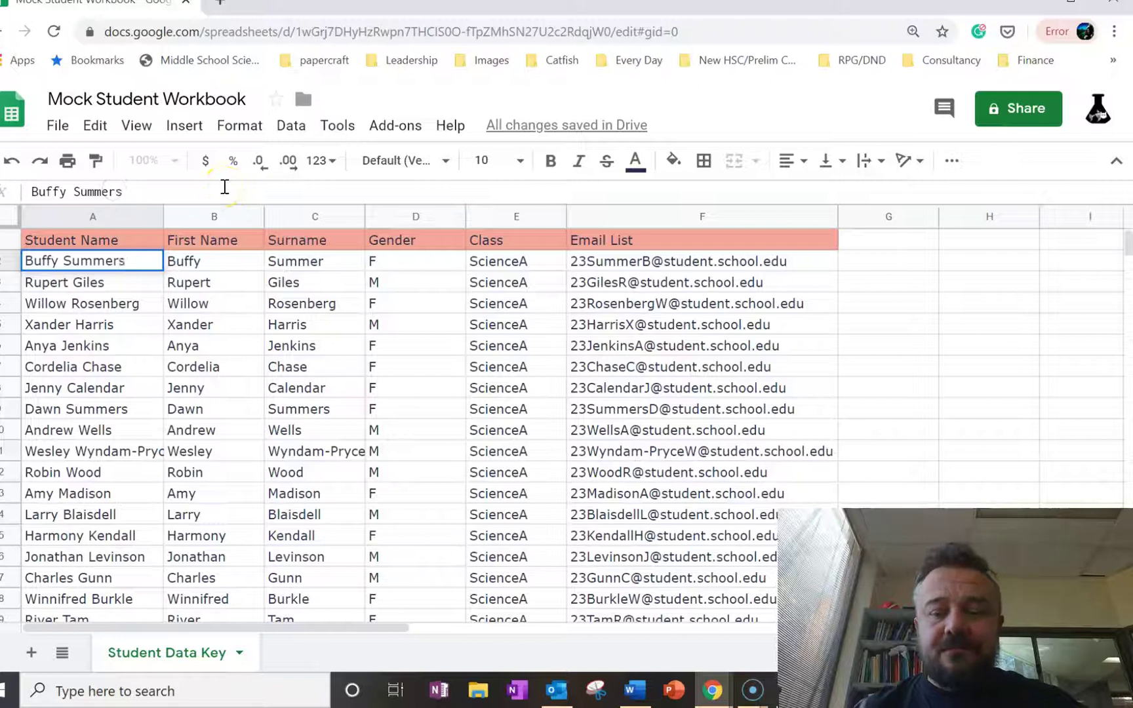
pyautogui.press('Return')
pyautogui.scroll(-5, 200, 353)
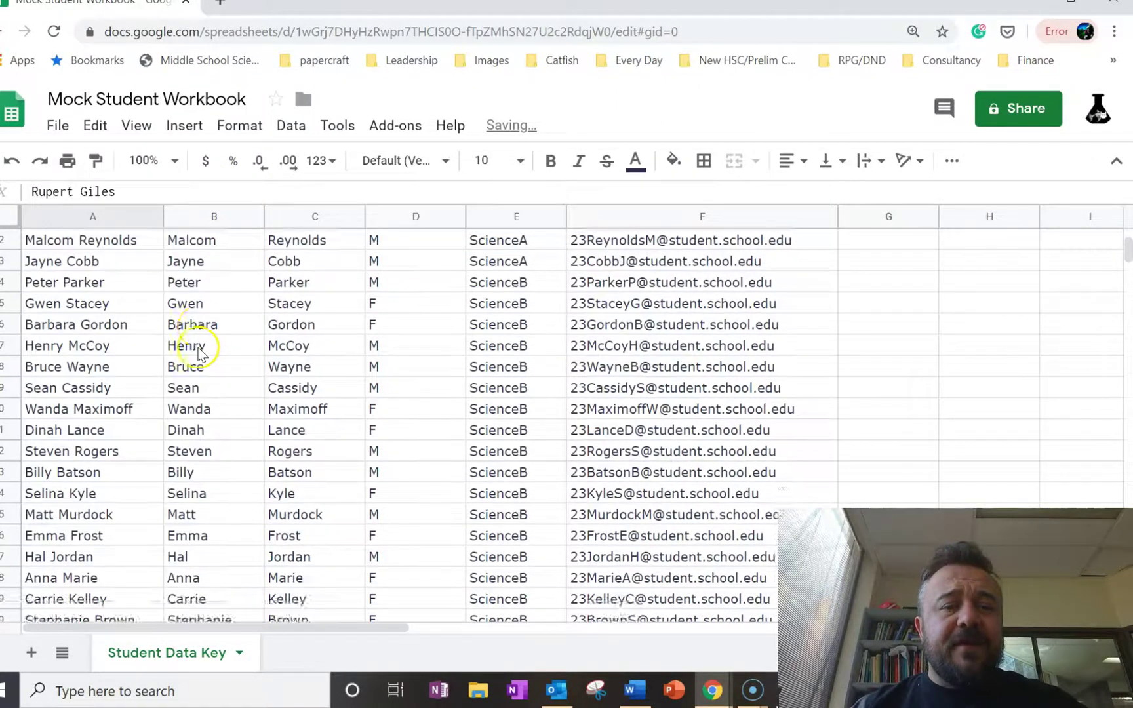
pyautogui.scroll(-10, 164, 344)
pyautogui.scroll(1, 105, 328)
pyautogui.click(80, 324)
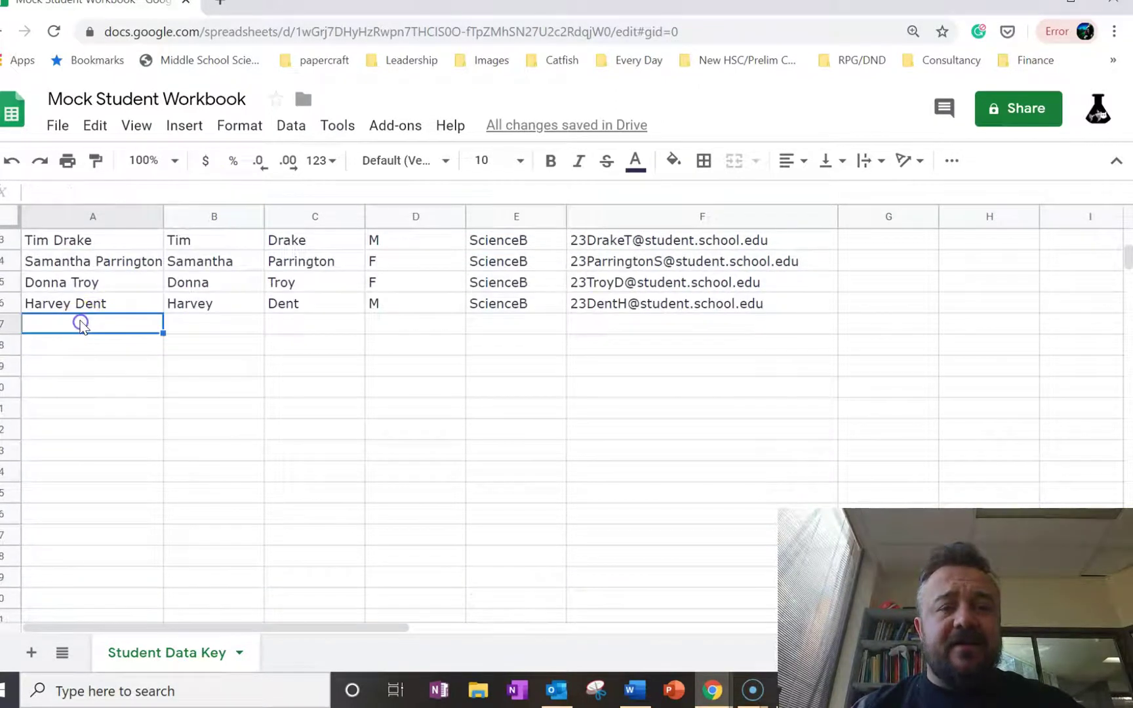
pyautogui.write('Clark ')
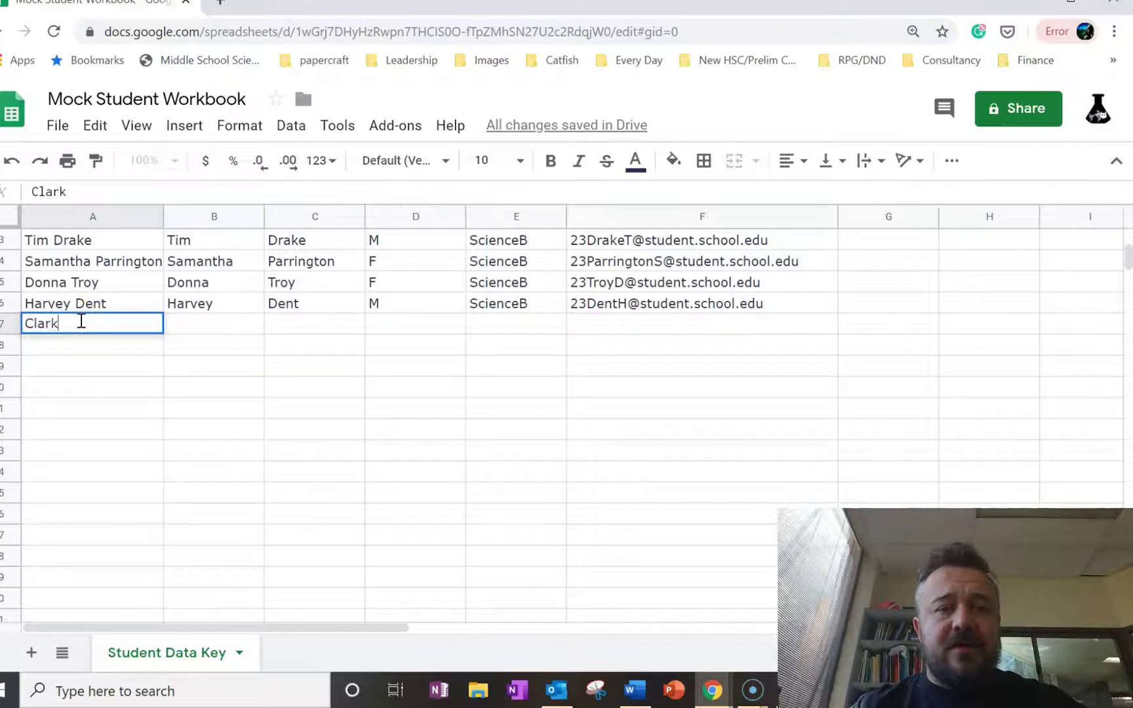
pyautogui.write('Kent')
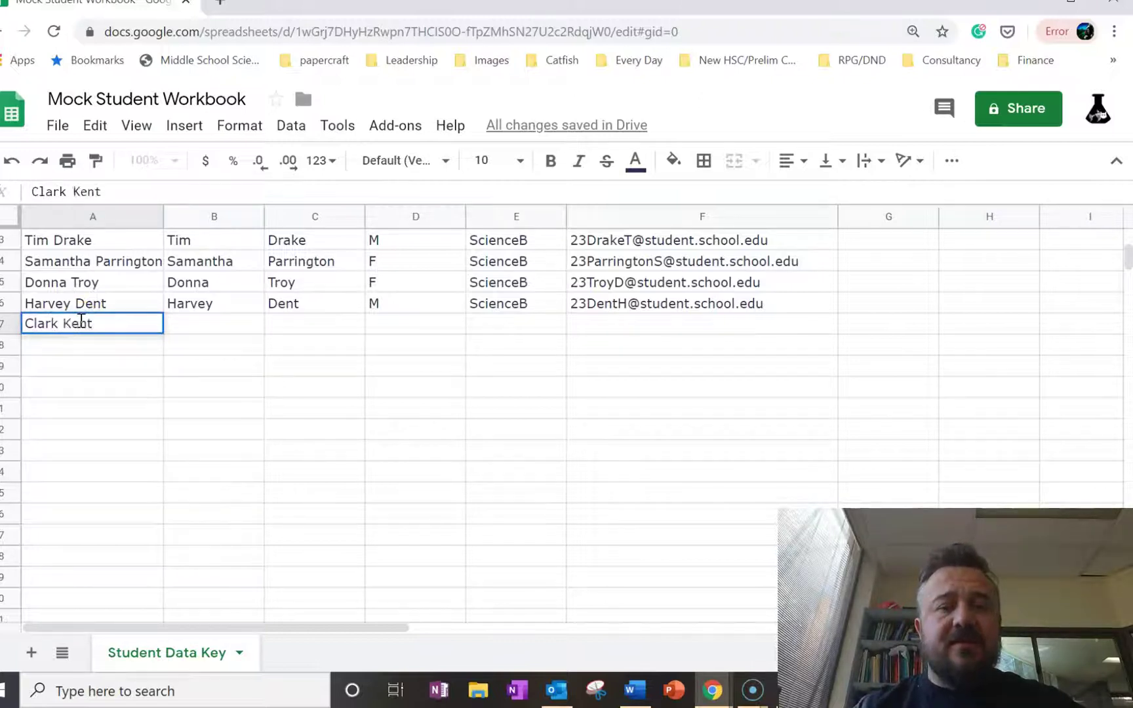
pyautogui.press('Return')
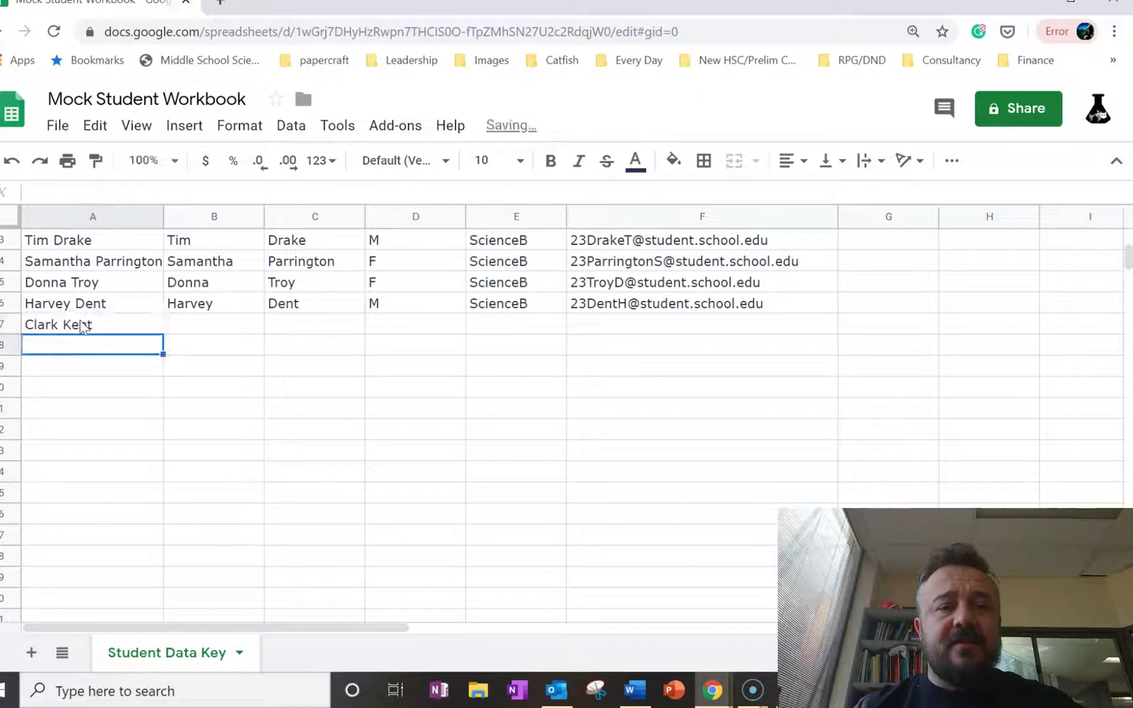
pyautogui.click(244, 303)
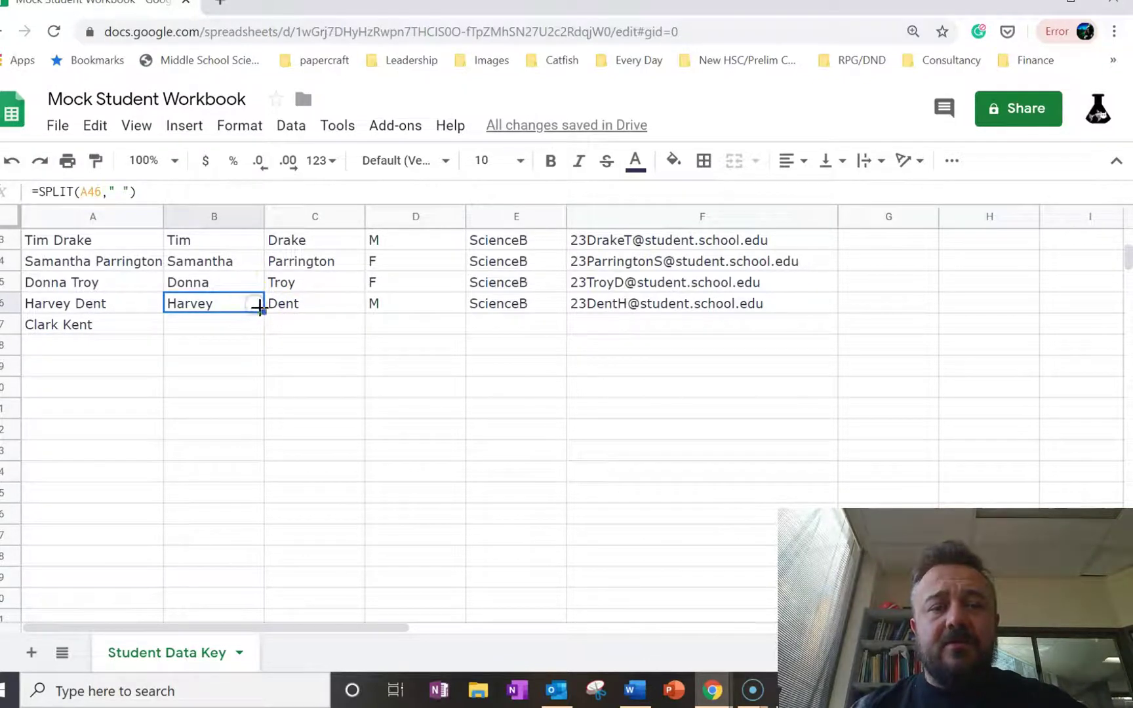
pyautogui.moveTo(260, 308); pyautogui.dragTo(261, 327)
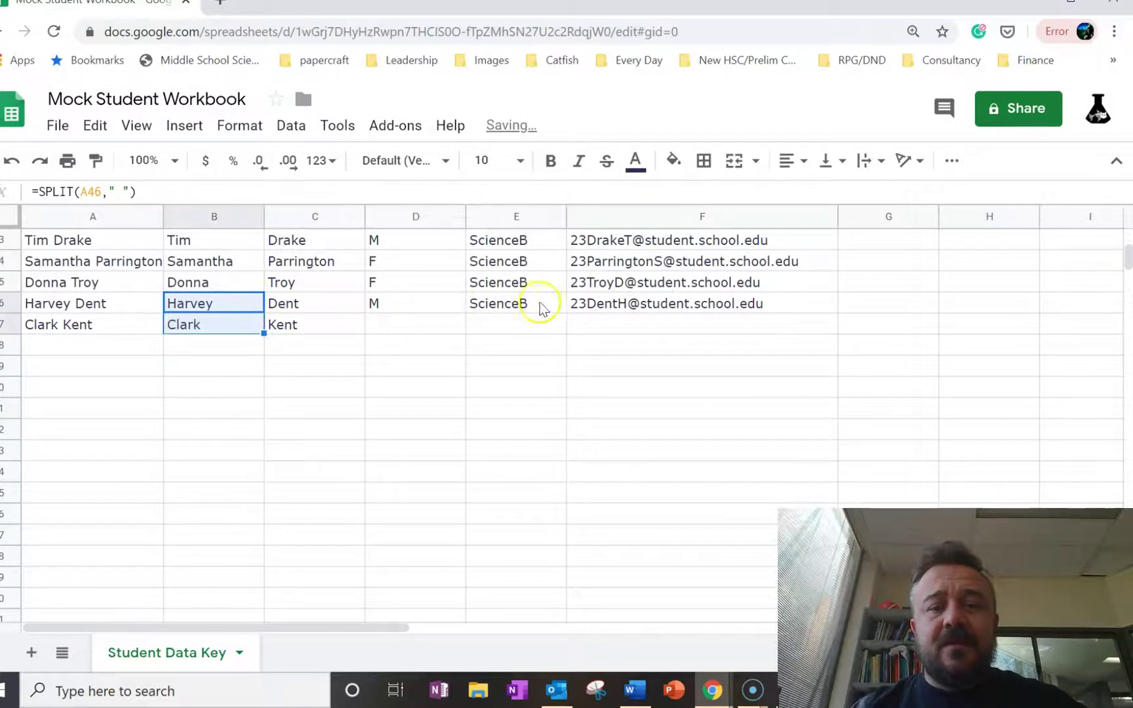
pyautogui.click(575, 303)
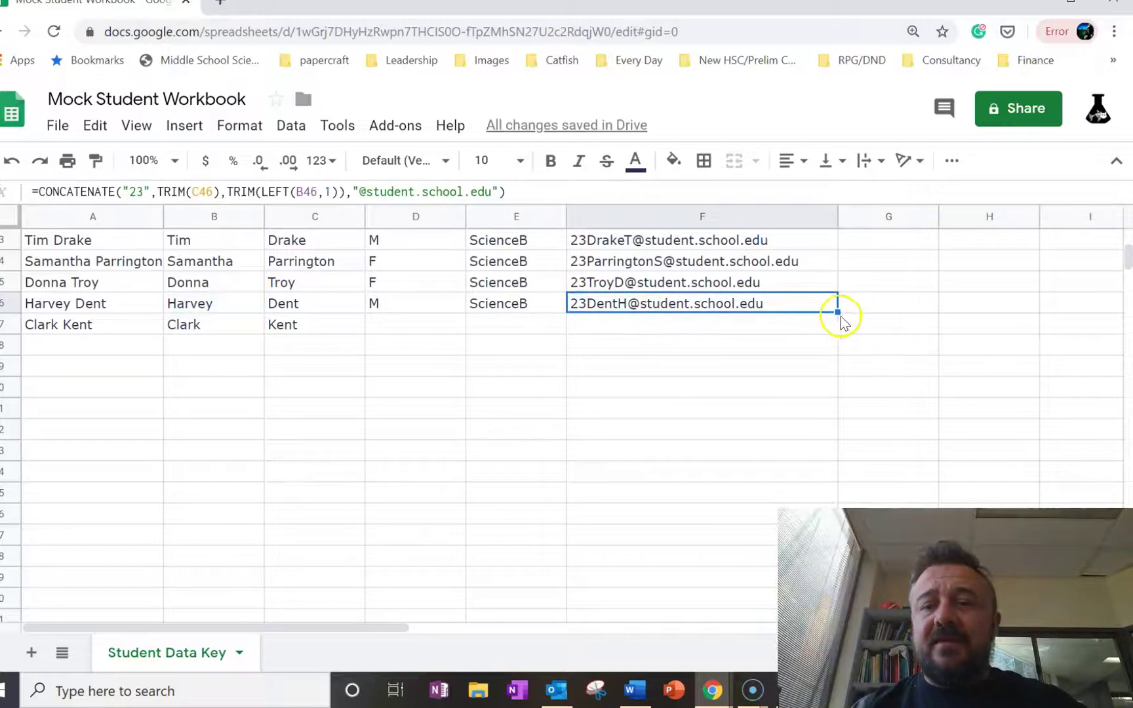
pyautogui.moveTo(838, 315); pyautogui.dragTo(834, 321)
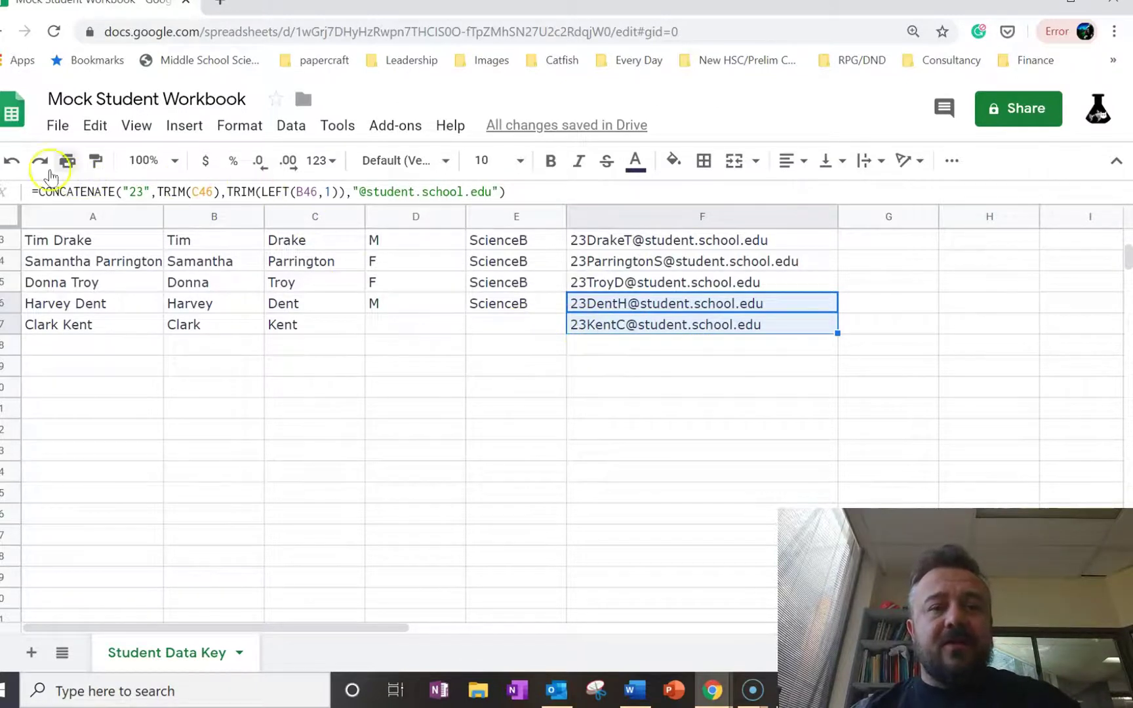
pyautogui.click(13, 161)
pyautogui.click(13, 160)
pyautogui.click(13, 161)
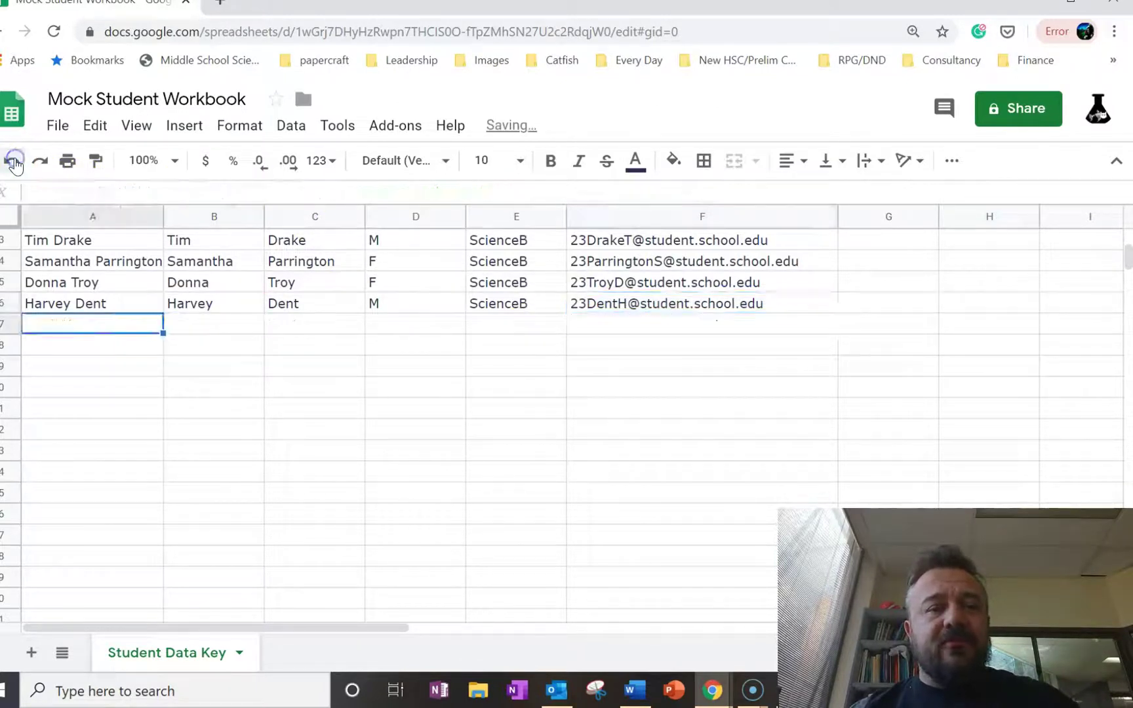
pyautogui.scroll(10, 754, 446)
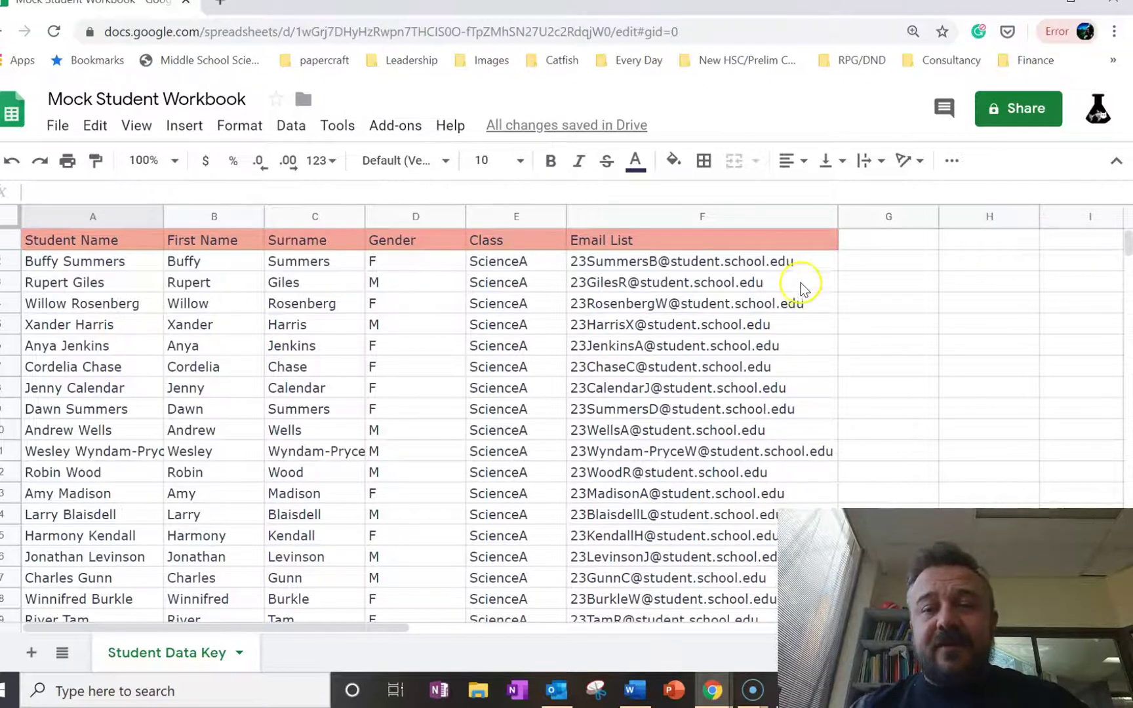
# Copy the email addresses in F2:F15, then clear the selection
pyautogui.moveTo(792, 259); pyautogui.dragTo(807, 534)
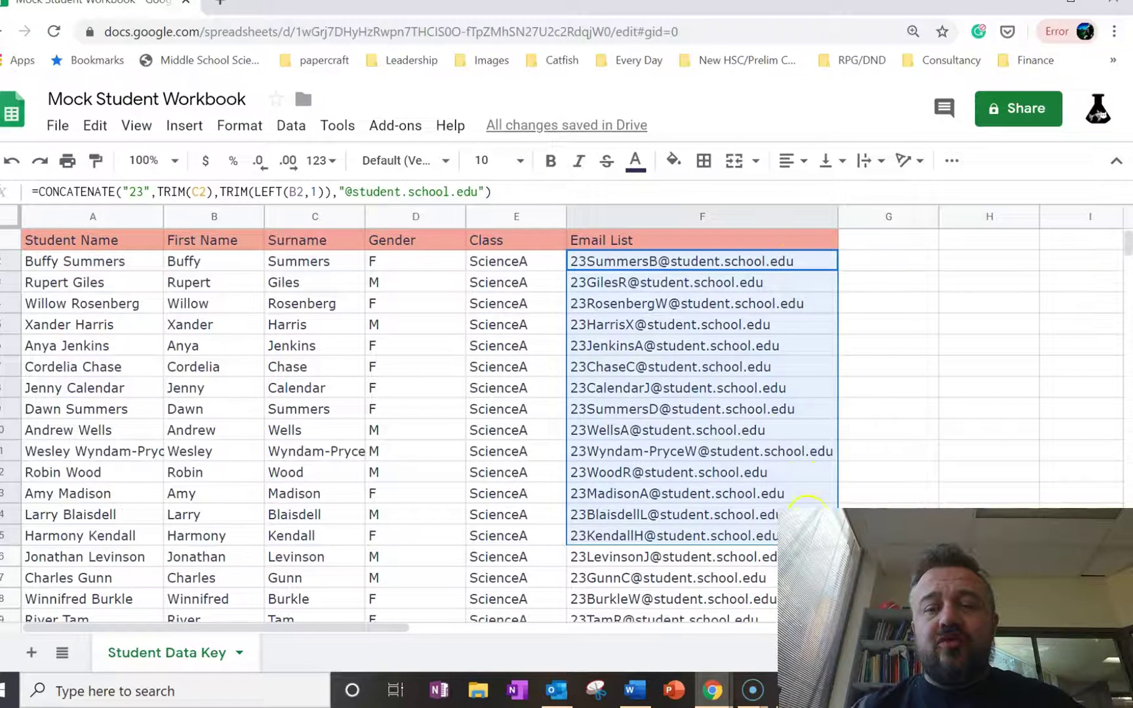
pyautogui.hotkey('ctrl', 'c')
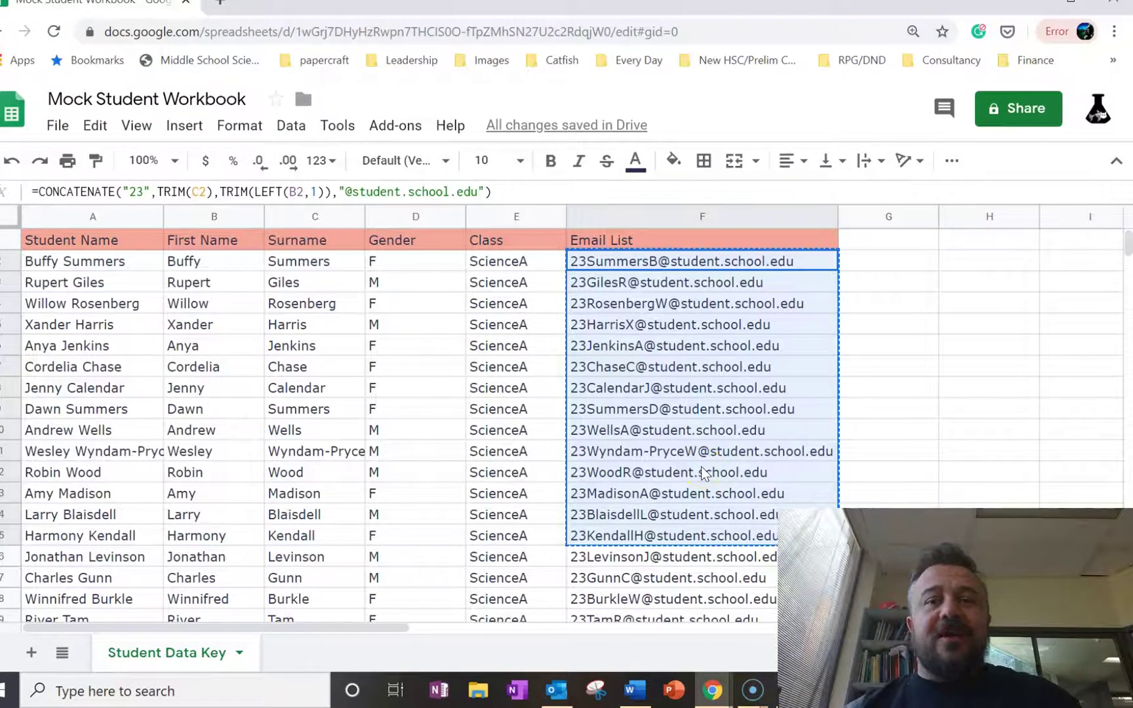
pyautogui.click(669, 390)
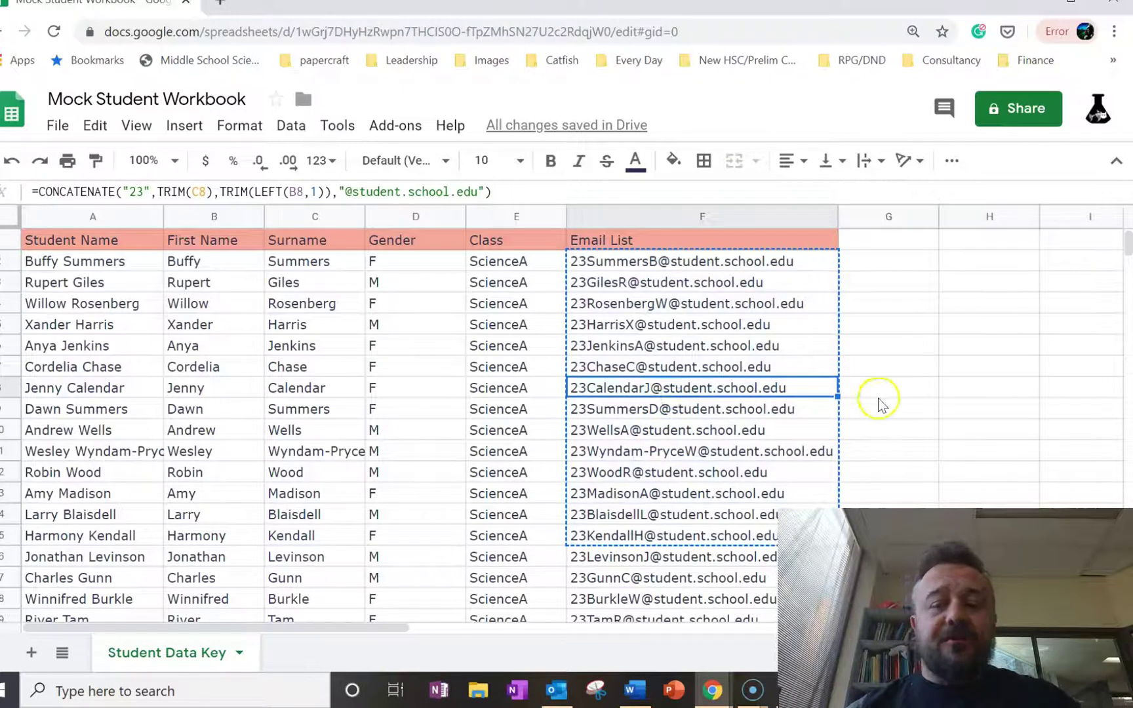